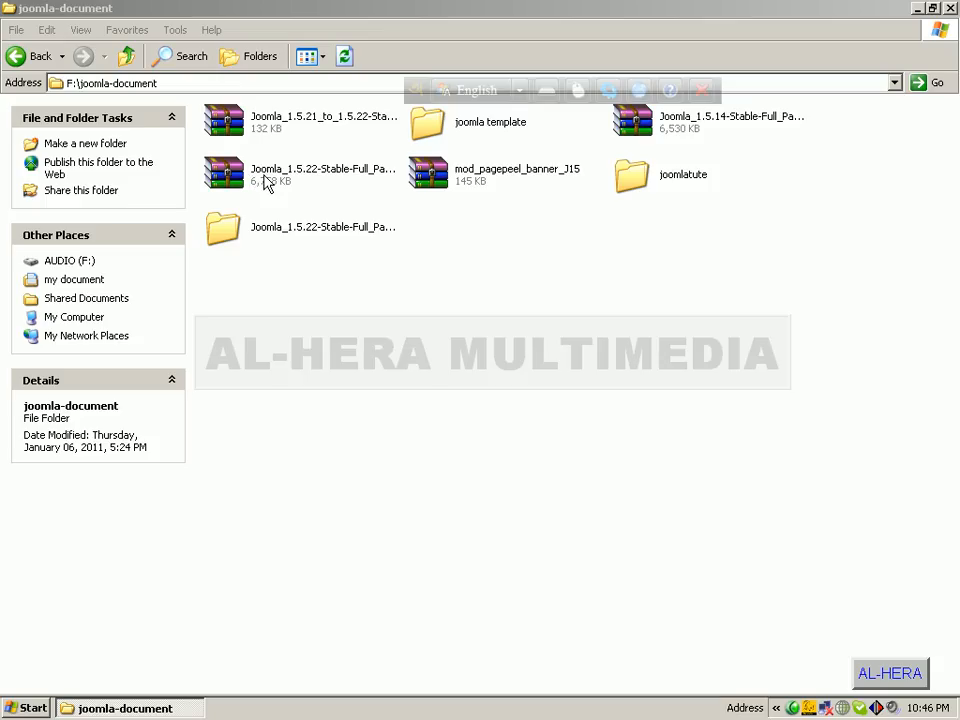
# - Open the extracted Joomla_1.5.22-Stable-Full_Package folder in F:\joomla-document
pyautogui.click(267, 183)
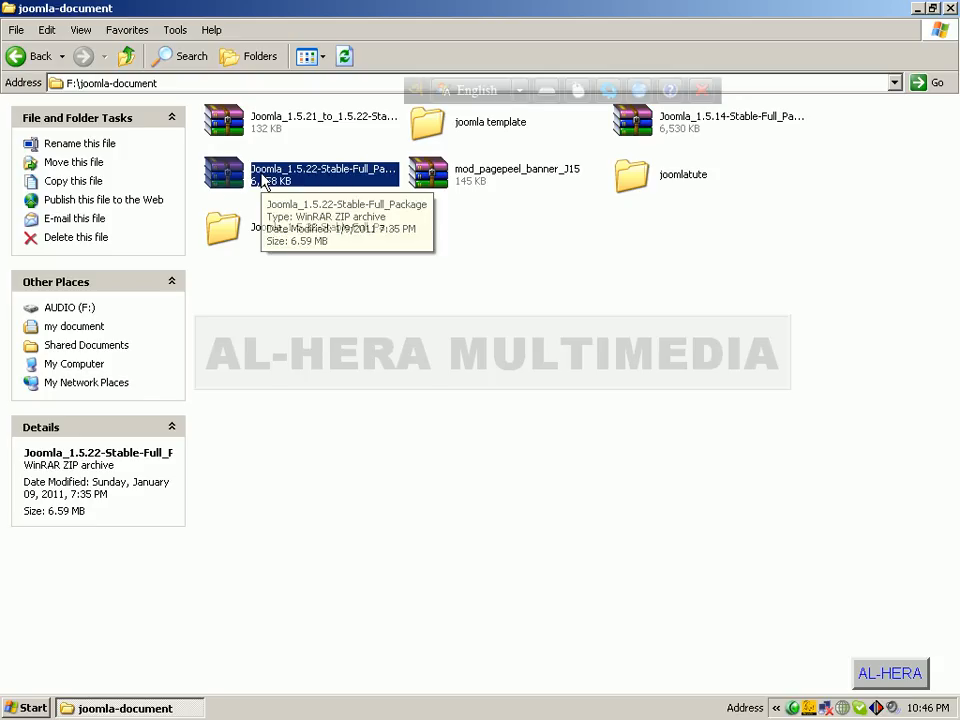
pyautogui.click(231, 237)
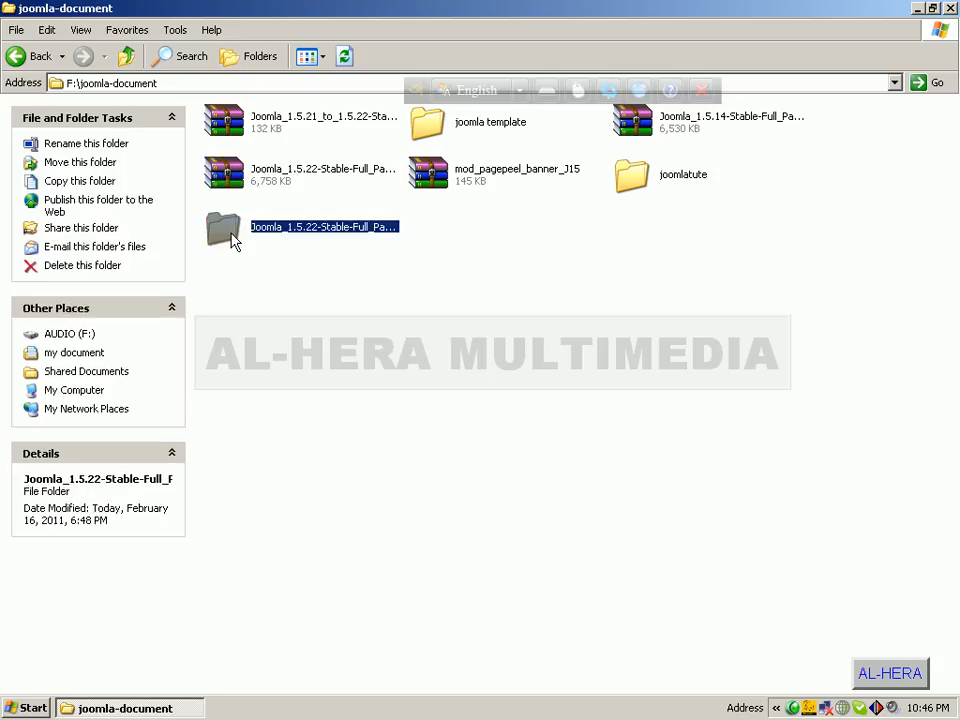
pyautogui.press('F2')
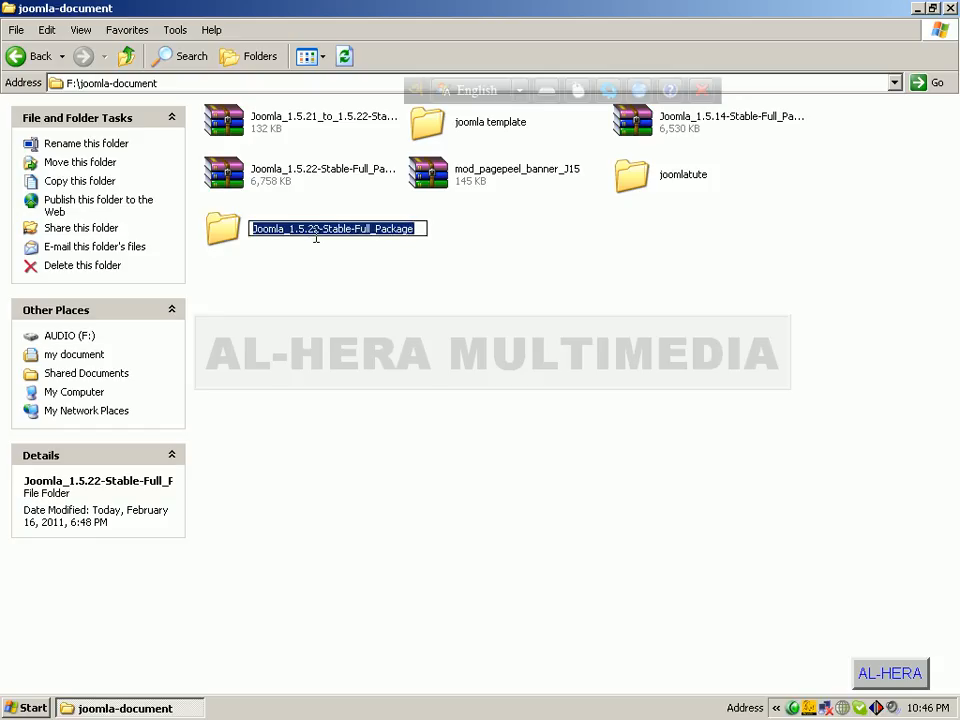
pyautogui.click(317, 268)
pyautogui.doubleClick(221, 233)
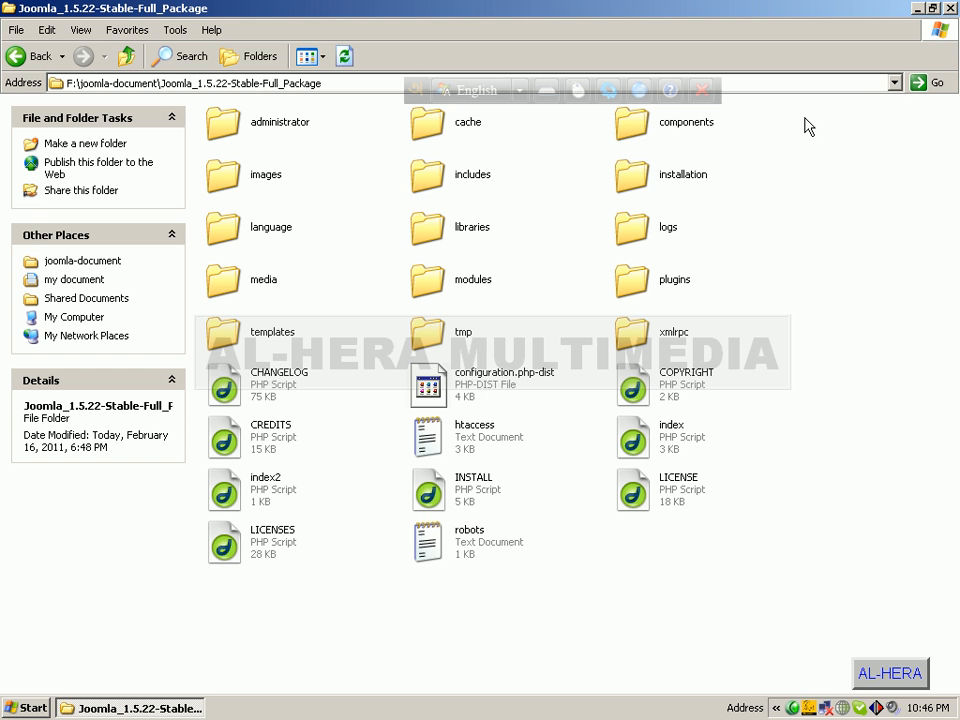
pyautogui.click(917, 8)
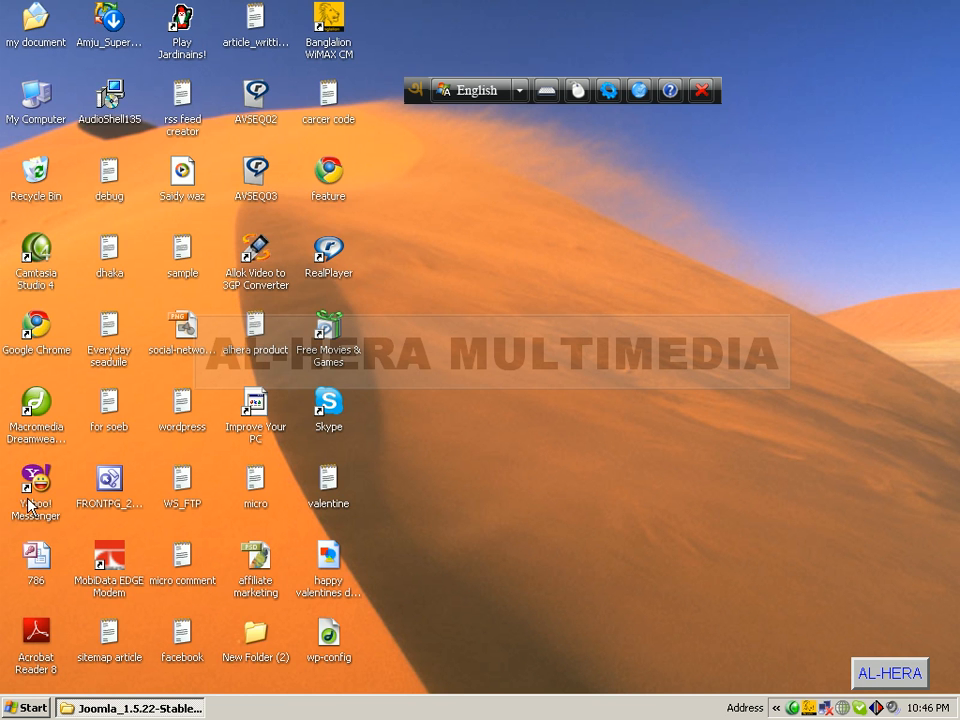
pyautogui.doubleClick(40, 342)
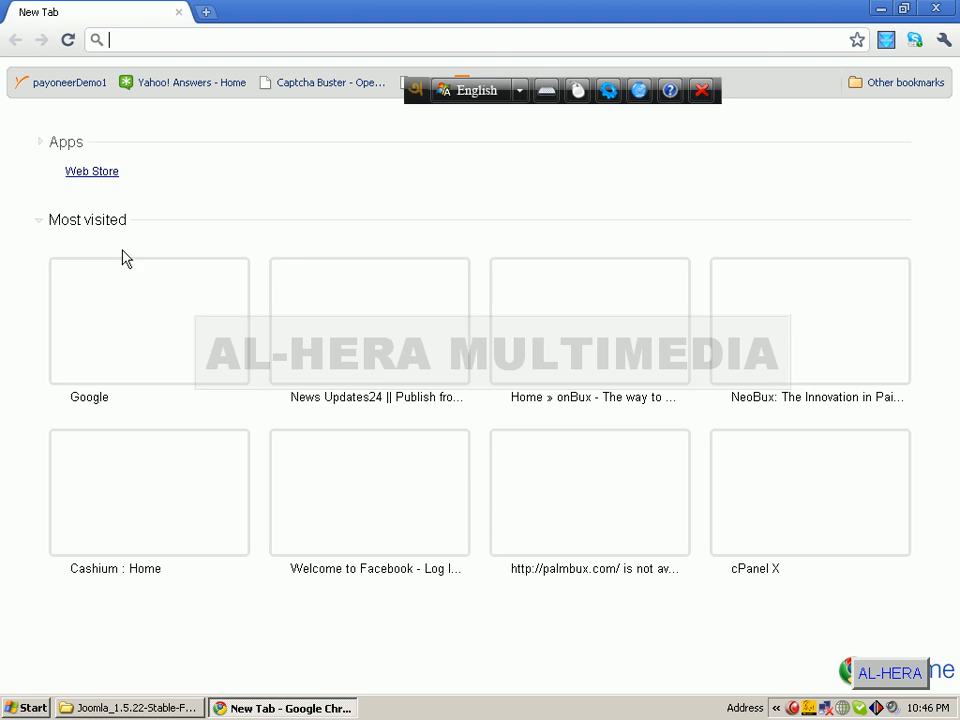
pyautogui.write('http:/')
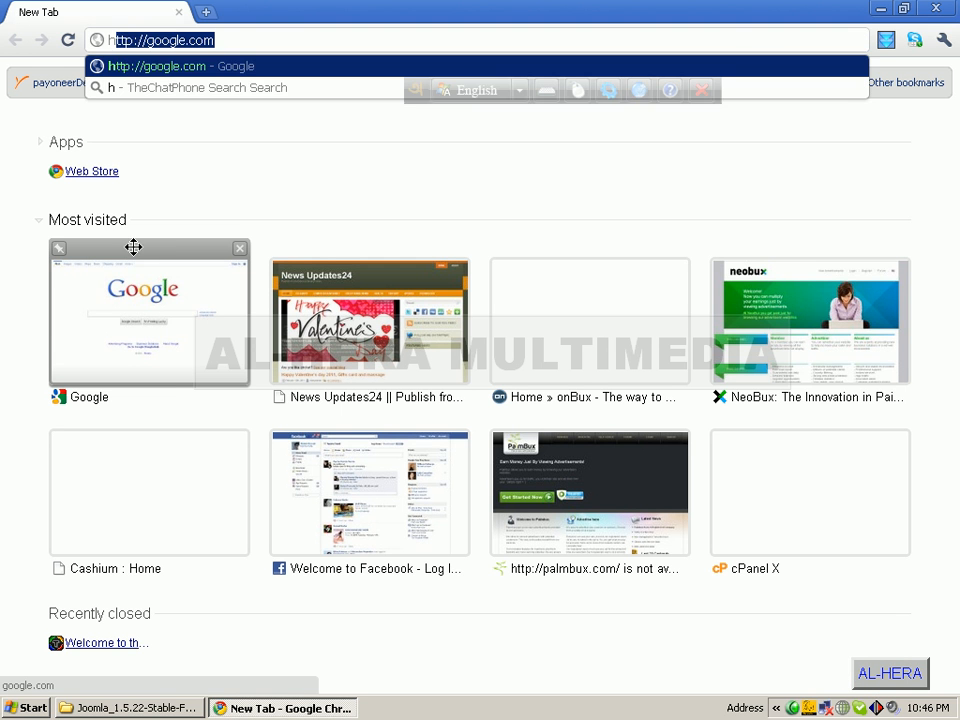
pyautogui.write('/')
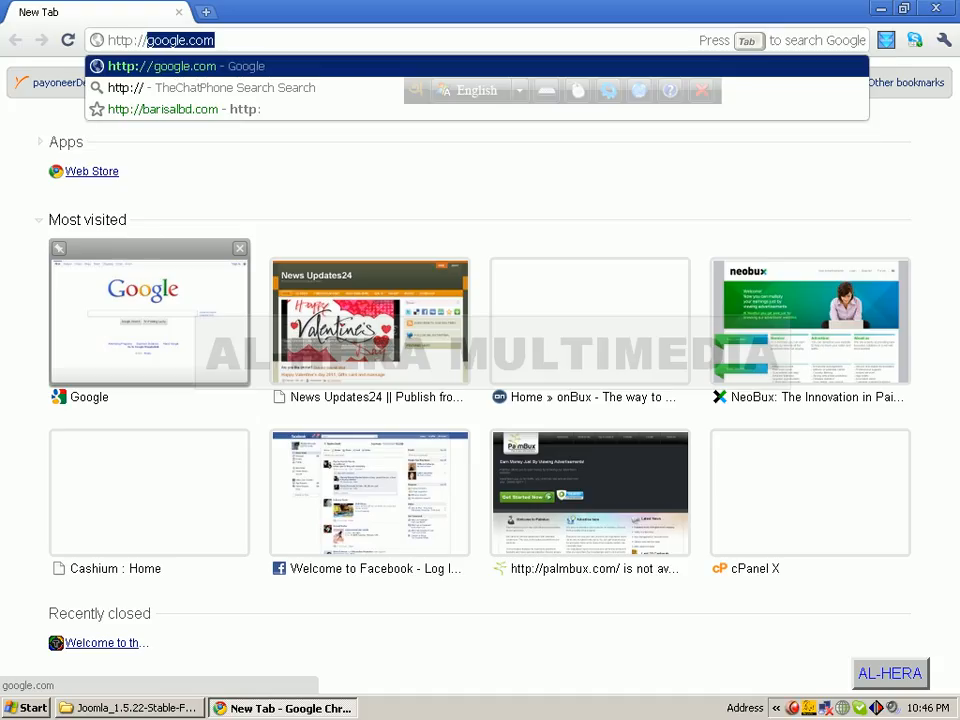
pyautogui.write('lear')
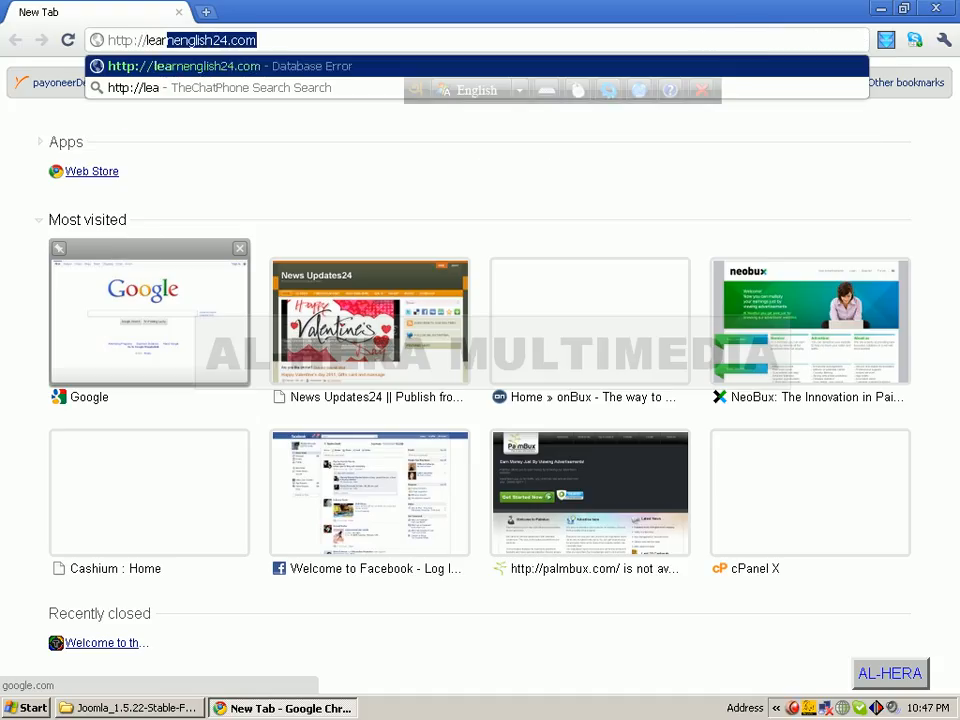
pyautogui.press('Return')
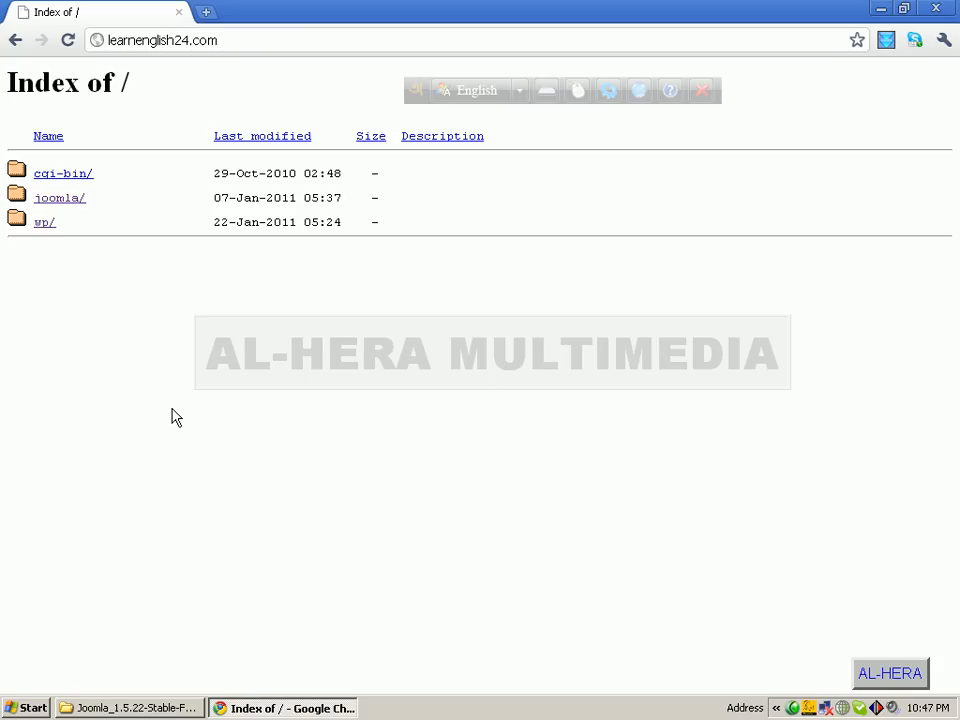
# - Launch WS_FTP LE 6.0 and connect to the server using the saved ftp.learnenglish24.com profile
pyautogui.click(880, 9)
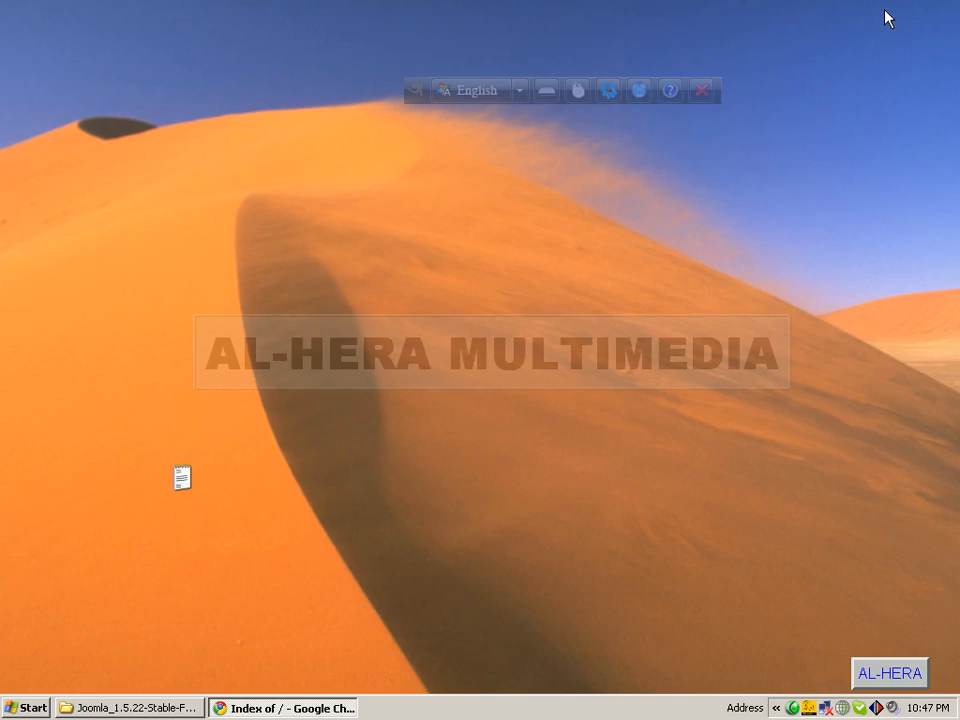
pyautogui.click(68, 710)
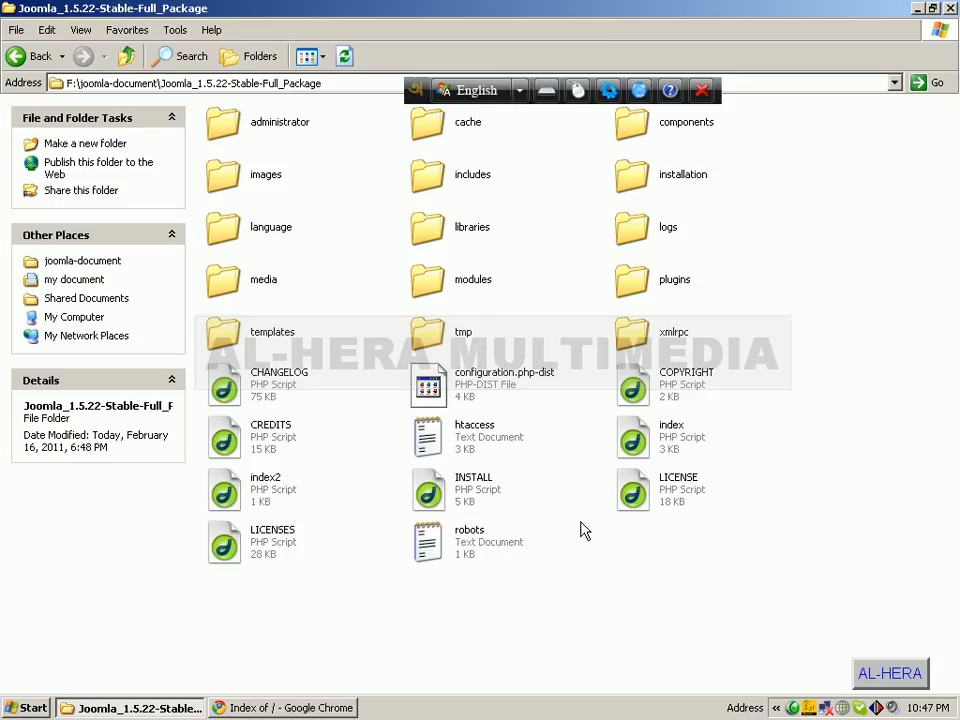
pyautogui.click(46, 707)
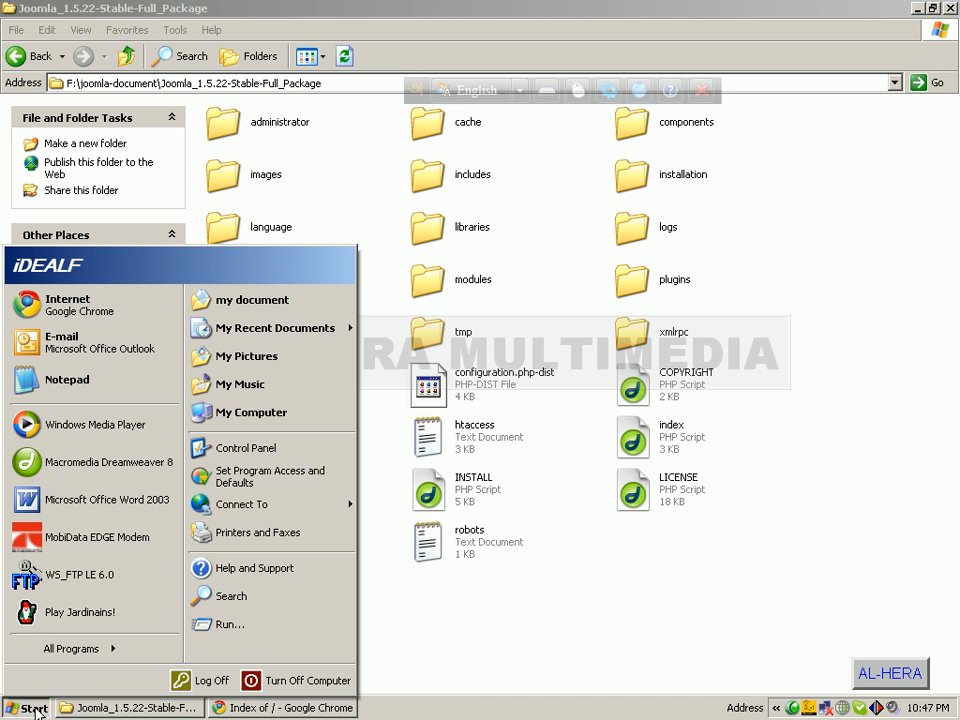
pyautogui.click(86, 580)
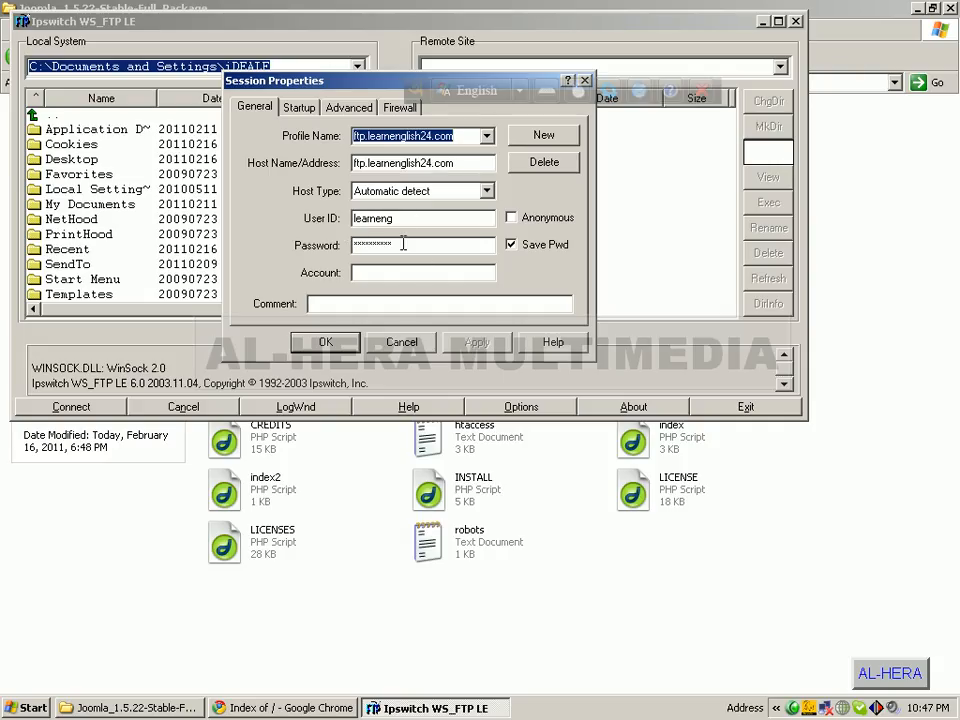
pyautogui.click(325, 341)
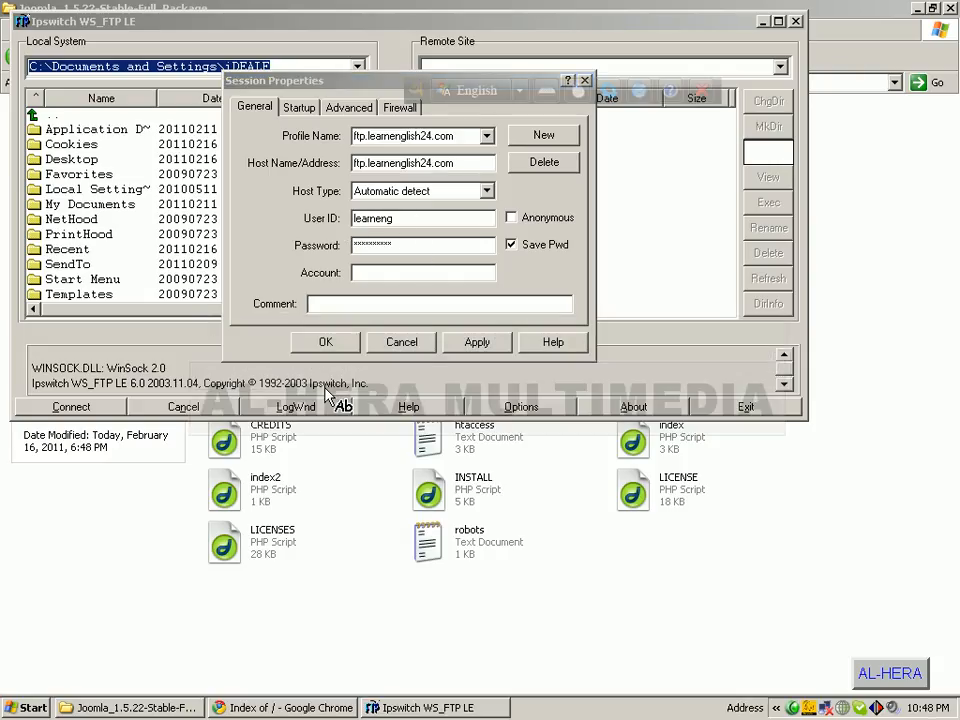
pyautogui.click(322, 342)
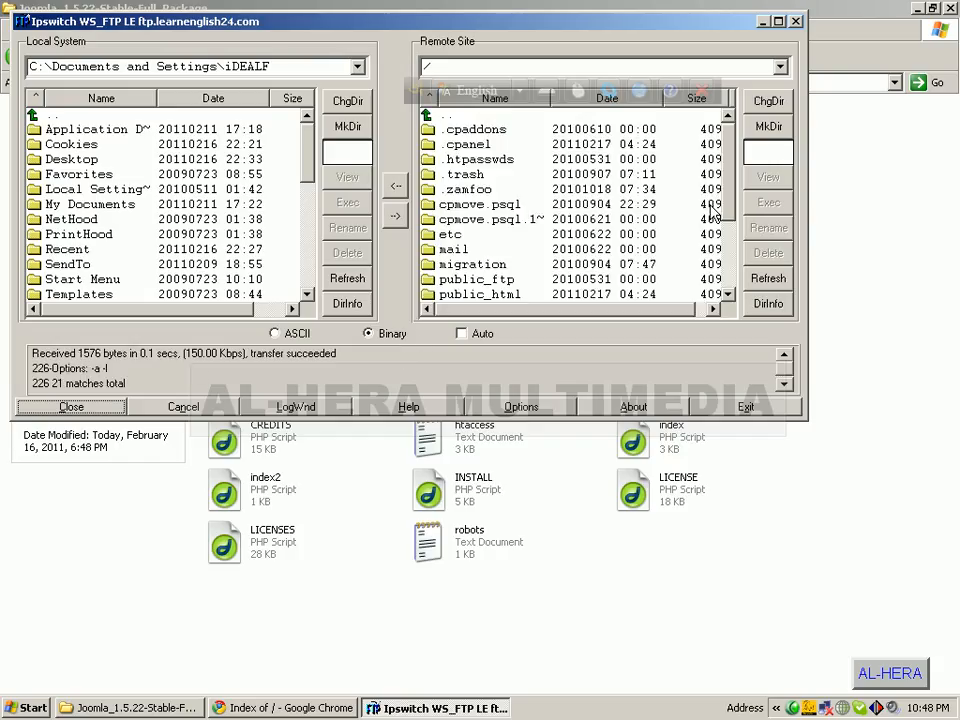
# - Open the public_html directory on the remote site and point out its joomla and wp folders
pyautogui.moveTo(729, 204); pyautogui.dragTo(730, 242)
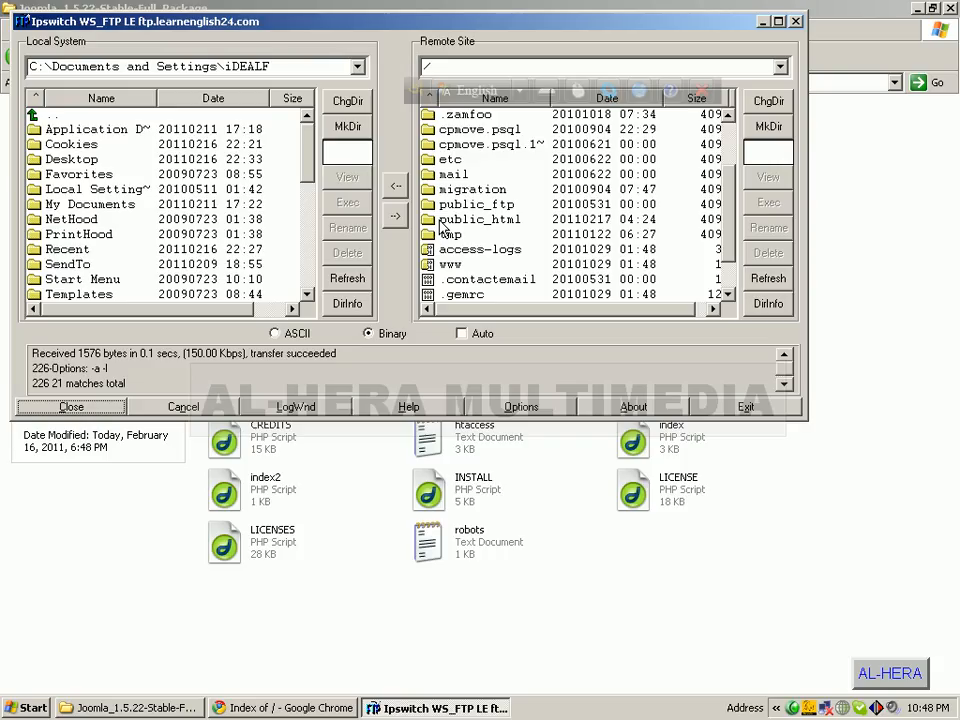
pyautogui.doubleClick(501, 221)
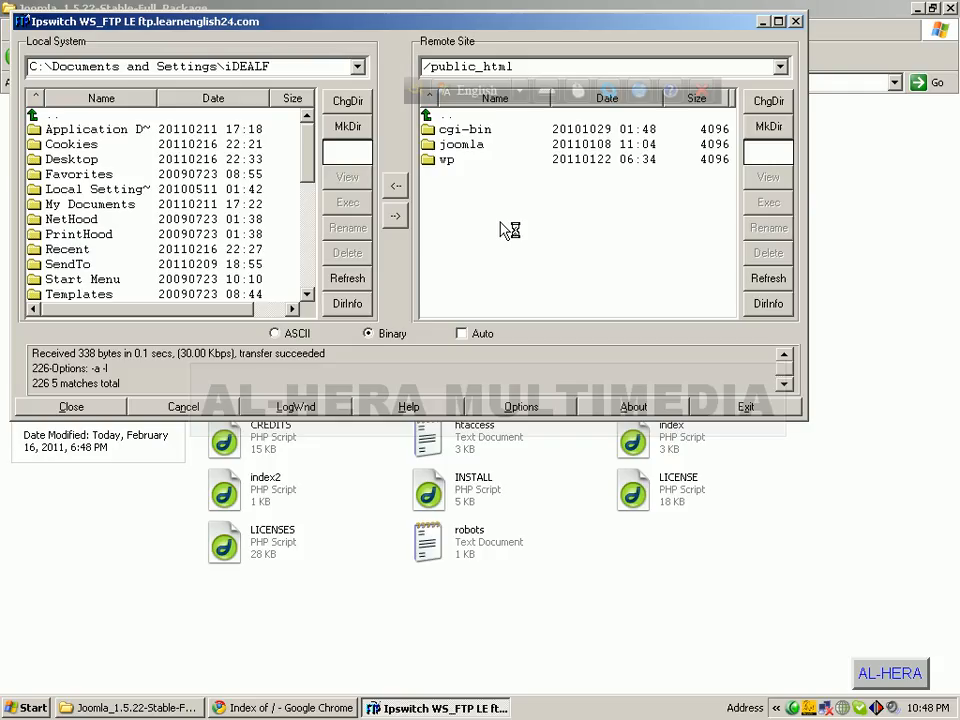
pyautogui.click(457, 147)
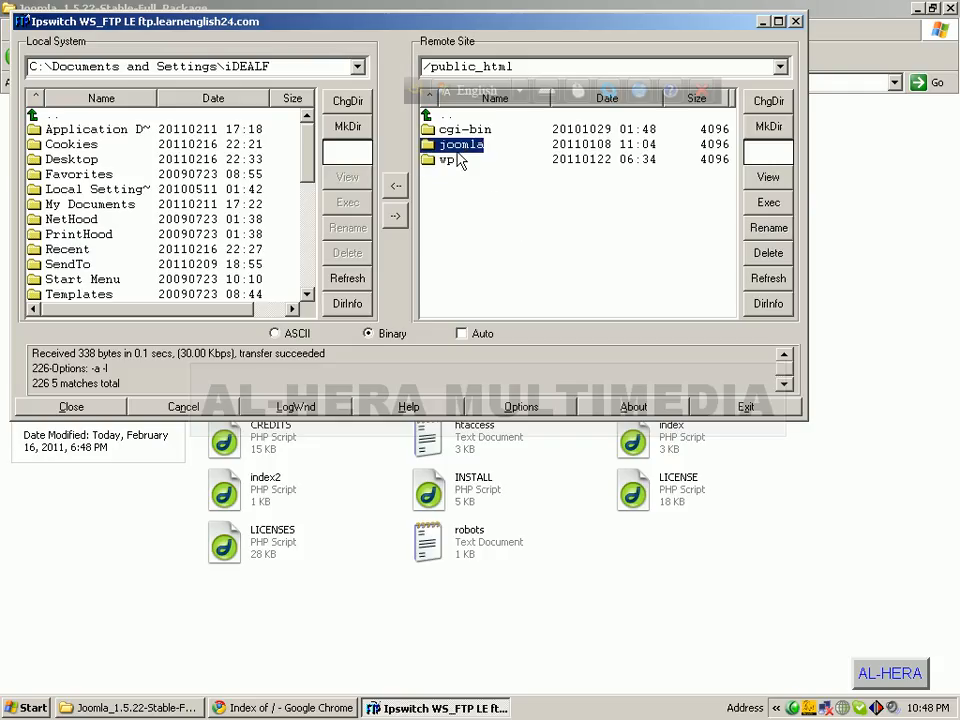
pyautogui.click(456, 158)
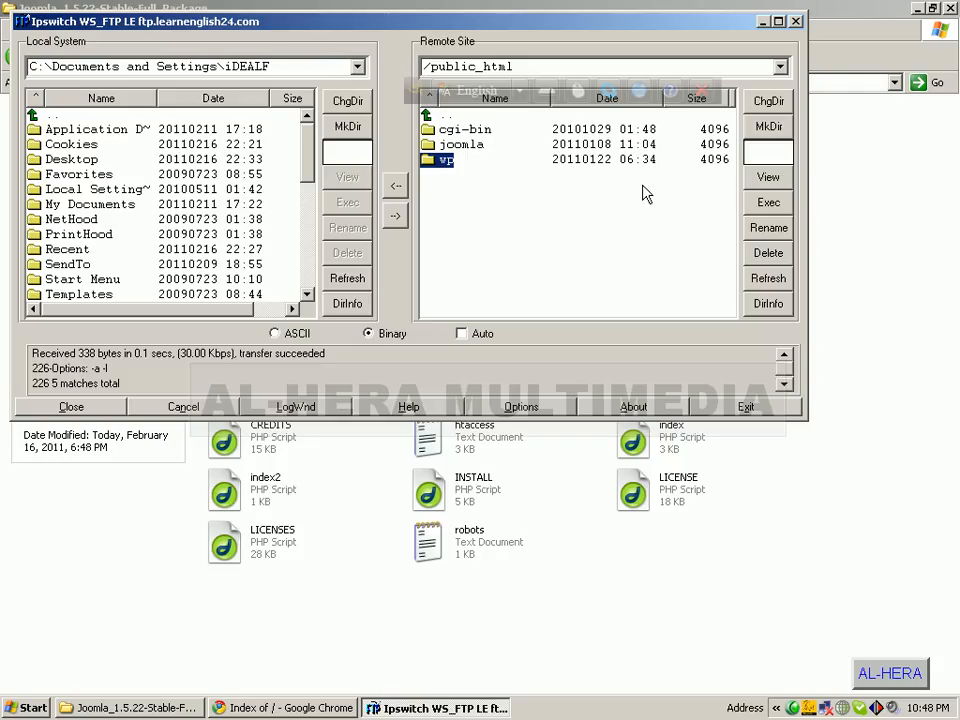
# - Browse the local system to F:\joomla-document\Joomla_1.5.22-Stable-Full_Package and compare its contents with the folder in Windows Explorer
pyautogui.click(138, 708)
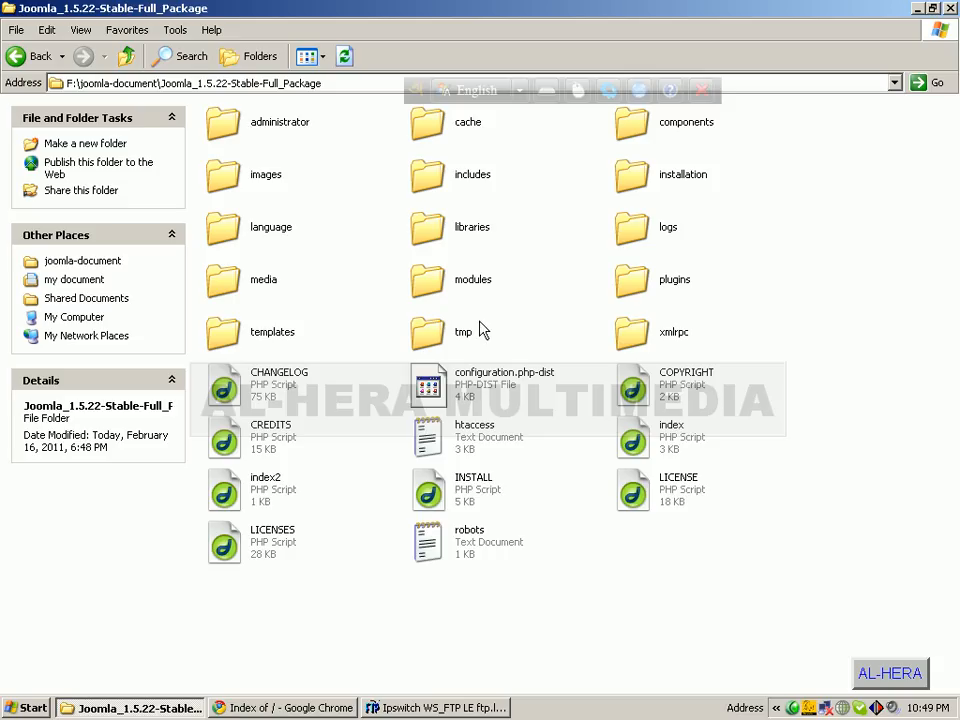
pyautogui.click(430, 708)
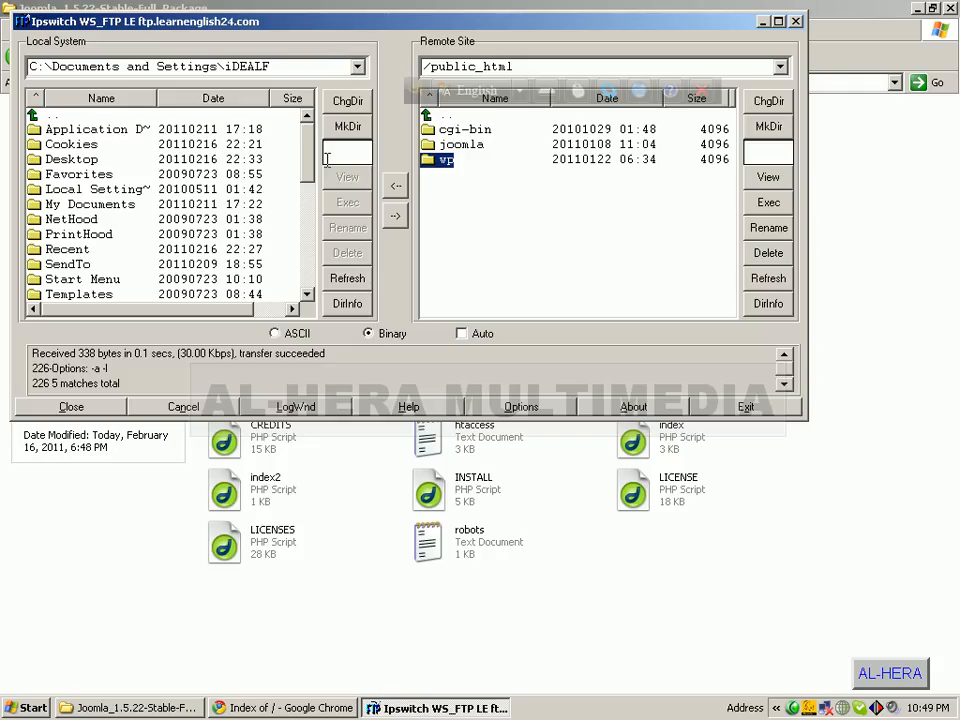
pyautogui.moveTo(310, 160); pyautogui.dragTo(313, 274)
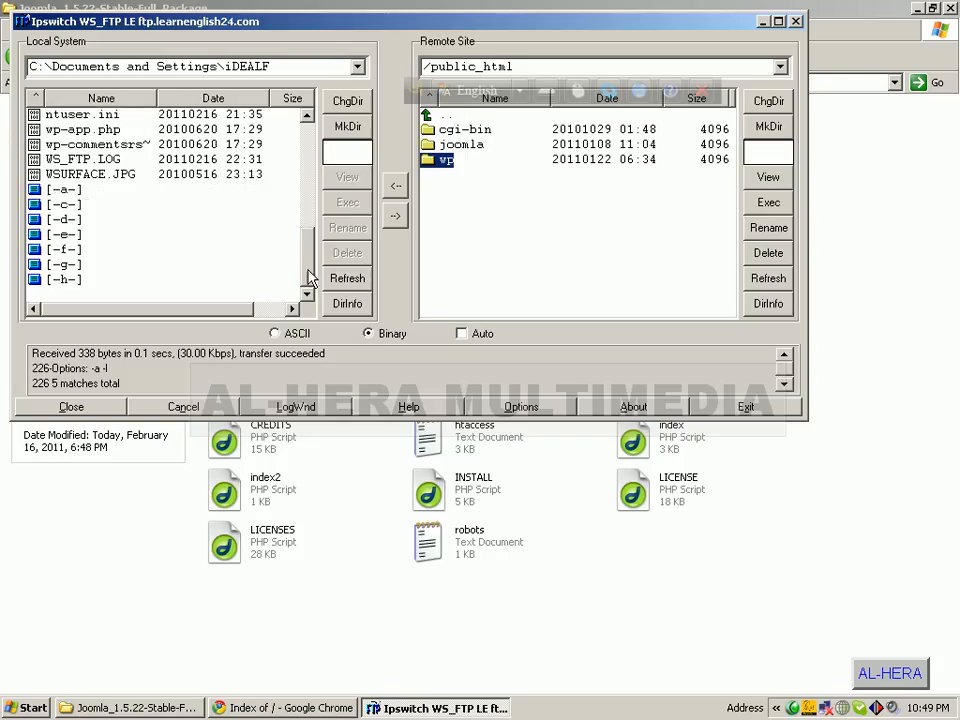
pyautogui.doubleClick(64, 249)
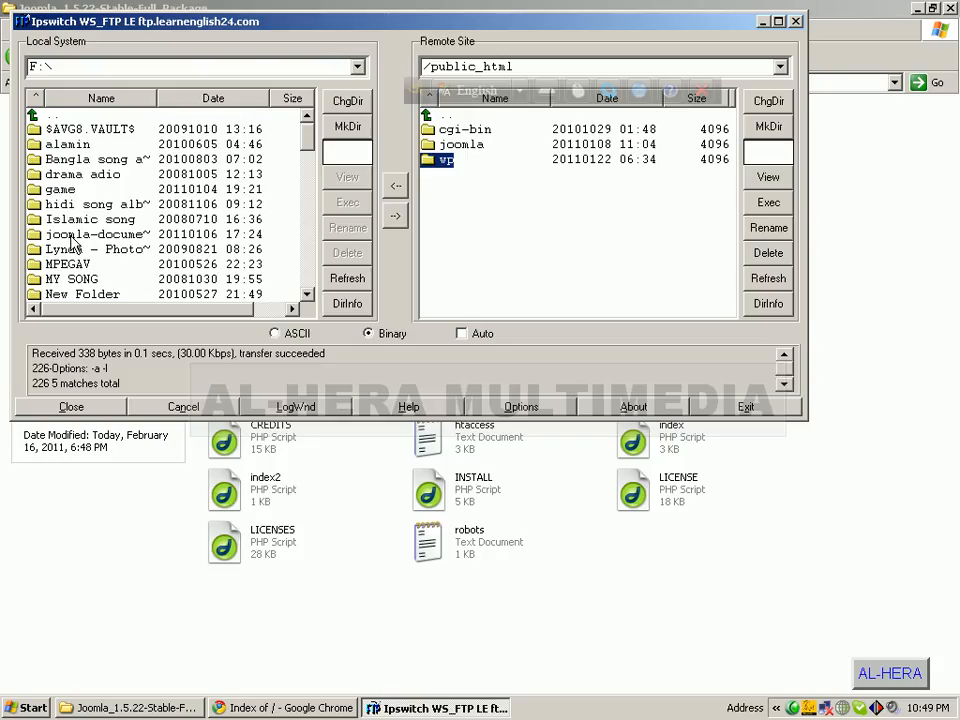
pyautogui.click(74, 236)
pyautogui.doubleClick(73, 236)
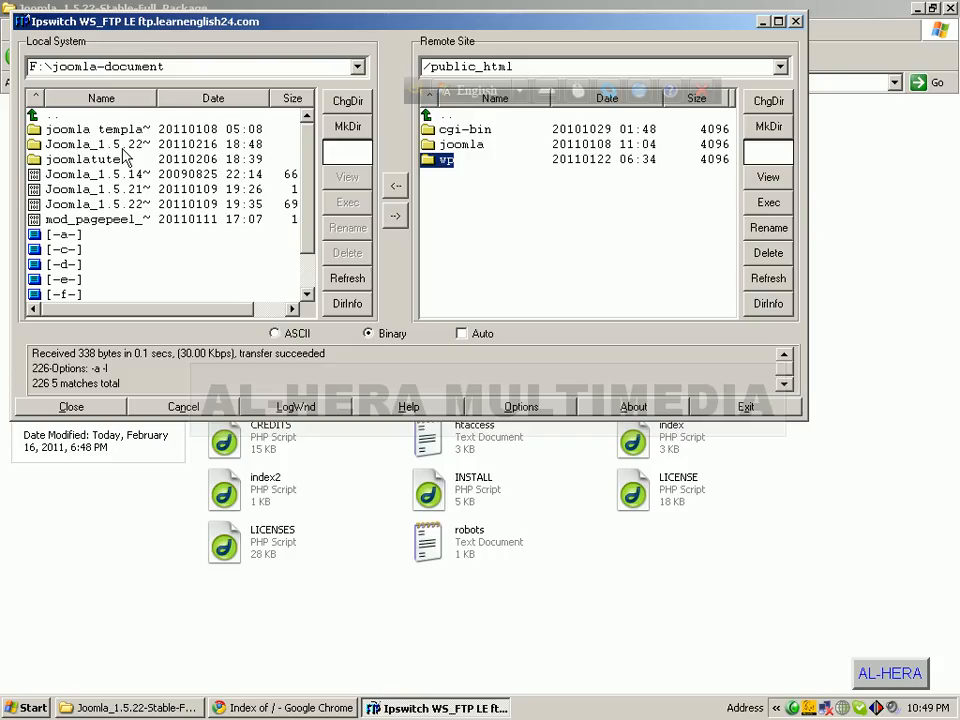
pyautogui.doubleClick(74, 146)
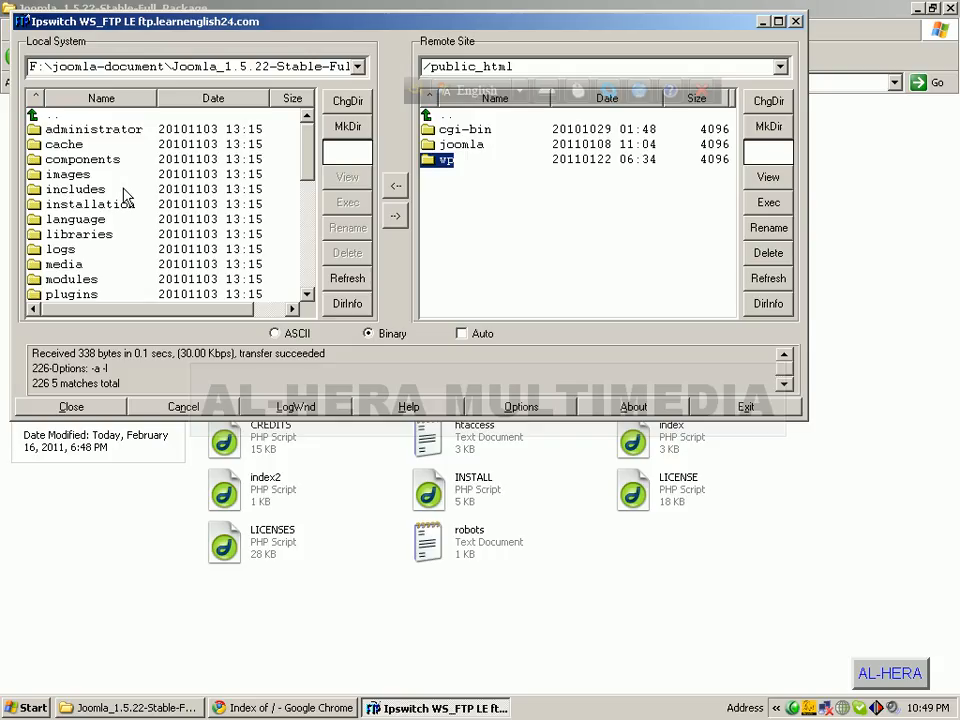
pyautogui.scroll(-2, 100, 233)
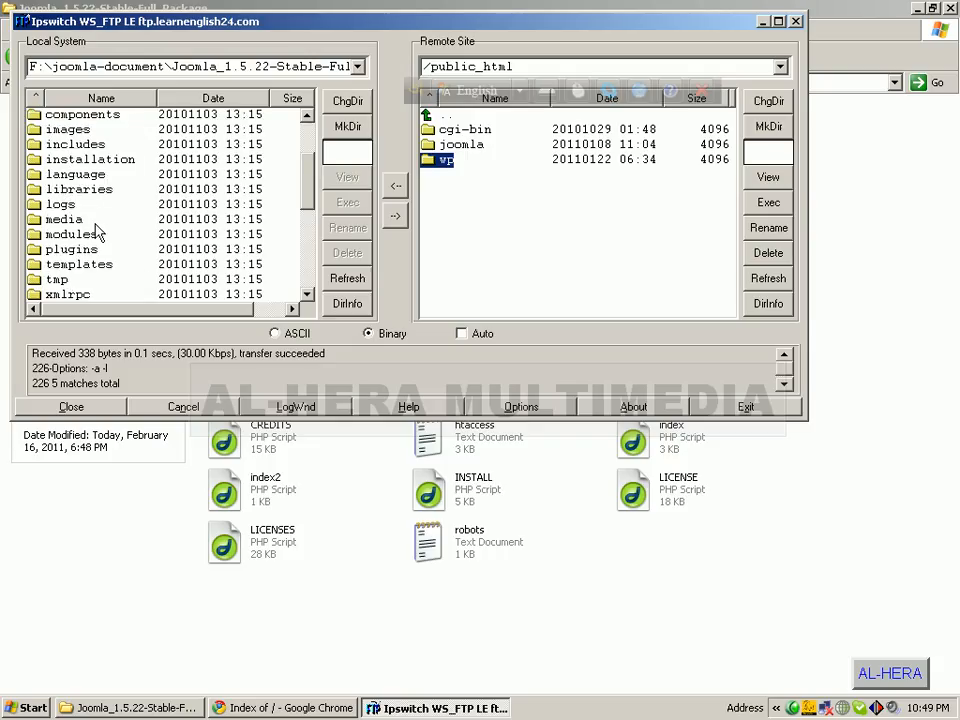
pyautogui.click(168, 708)
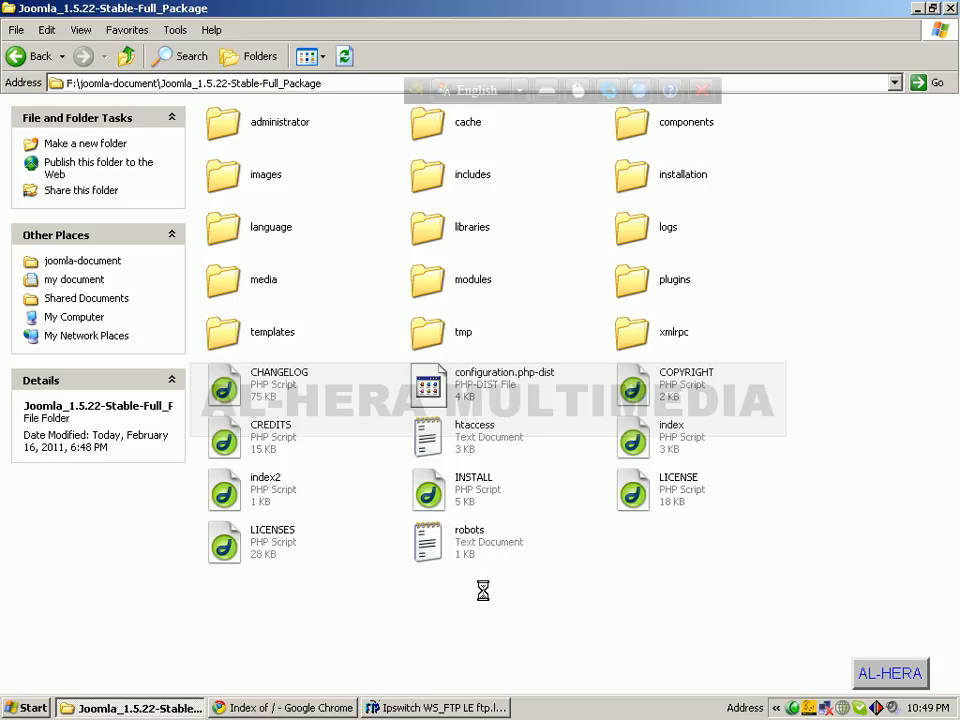
pyautogui.click(435, 707)
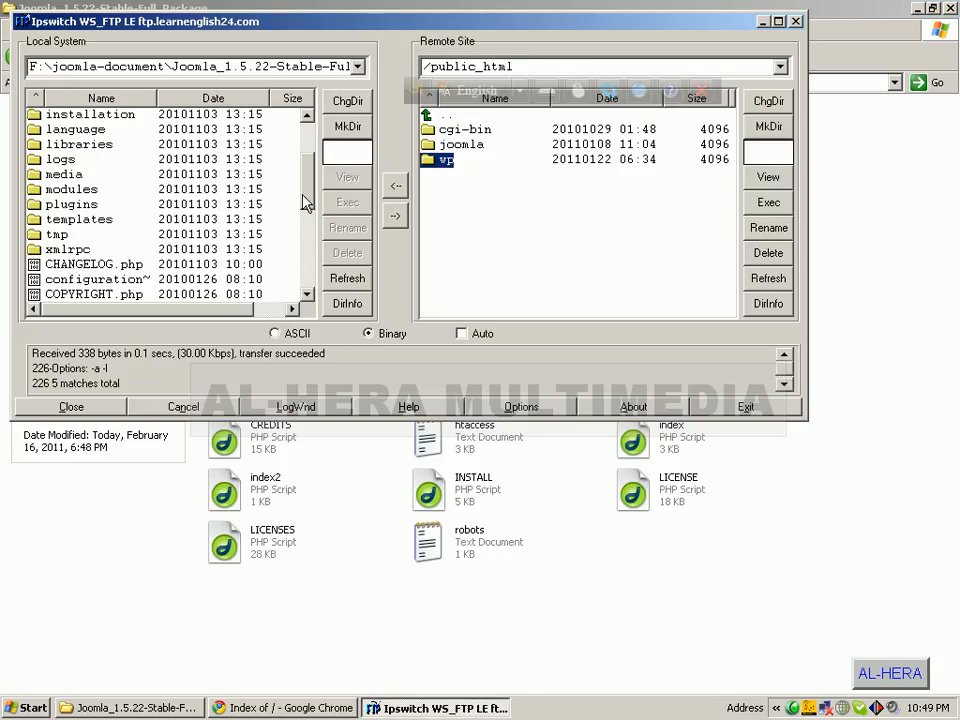
# - Select every Joomla folder in the local package directory, from administrator through xmlrpc, as a multiple selection
pyautogui.click(453, 129)
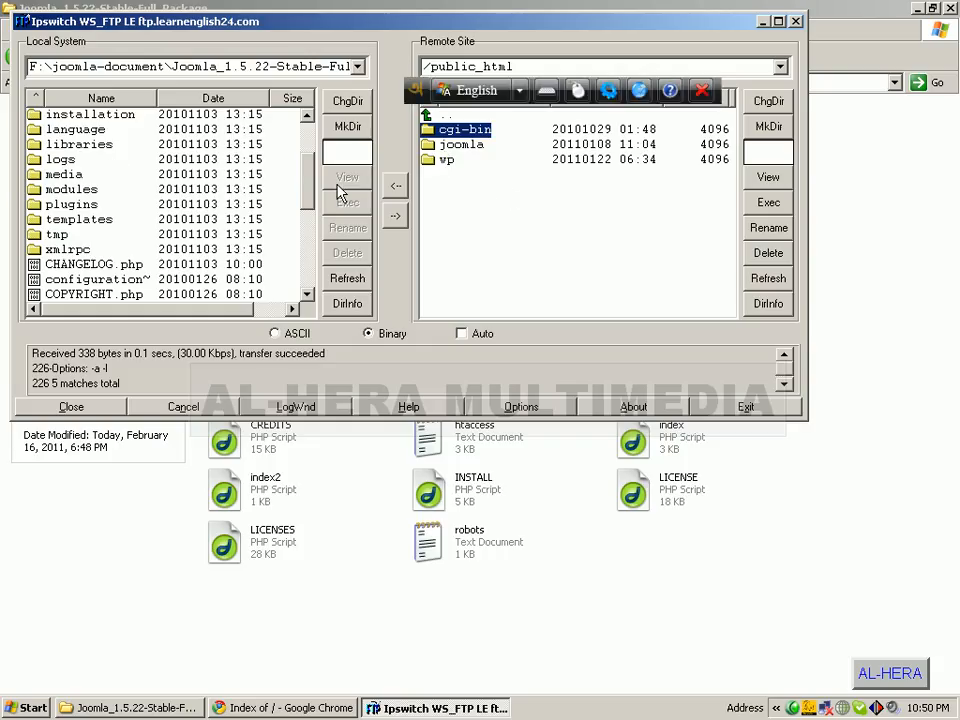
pyautogui.scroll(2, 236, 140)
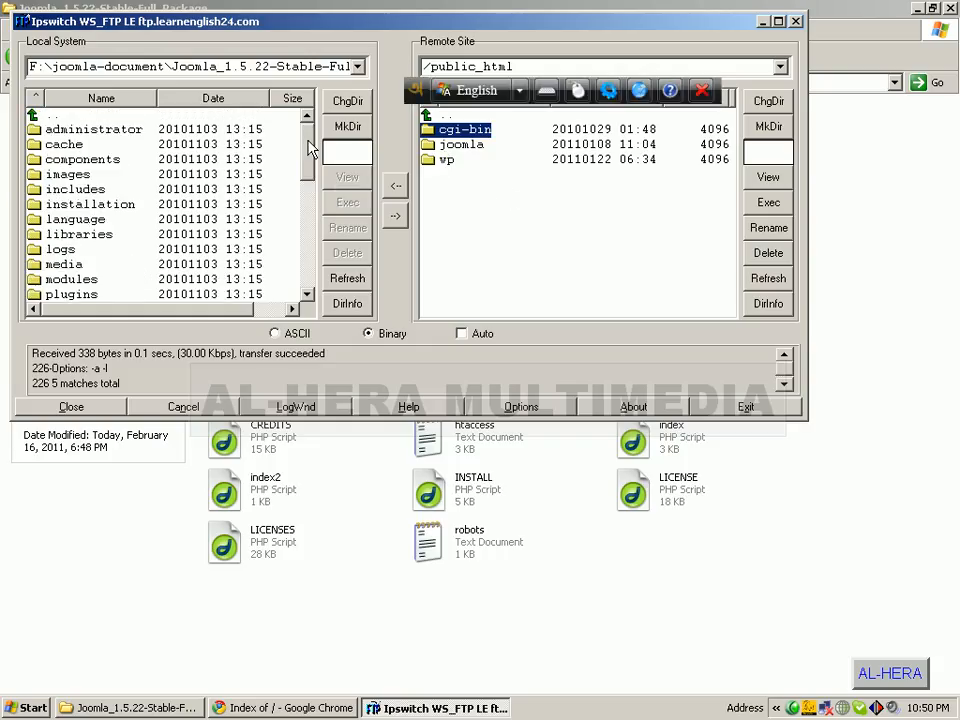
pyautogui.click(110, 136)
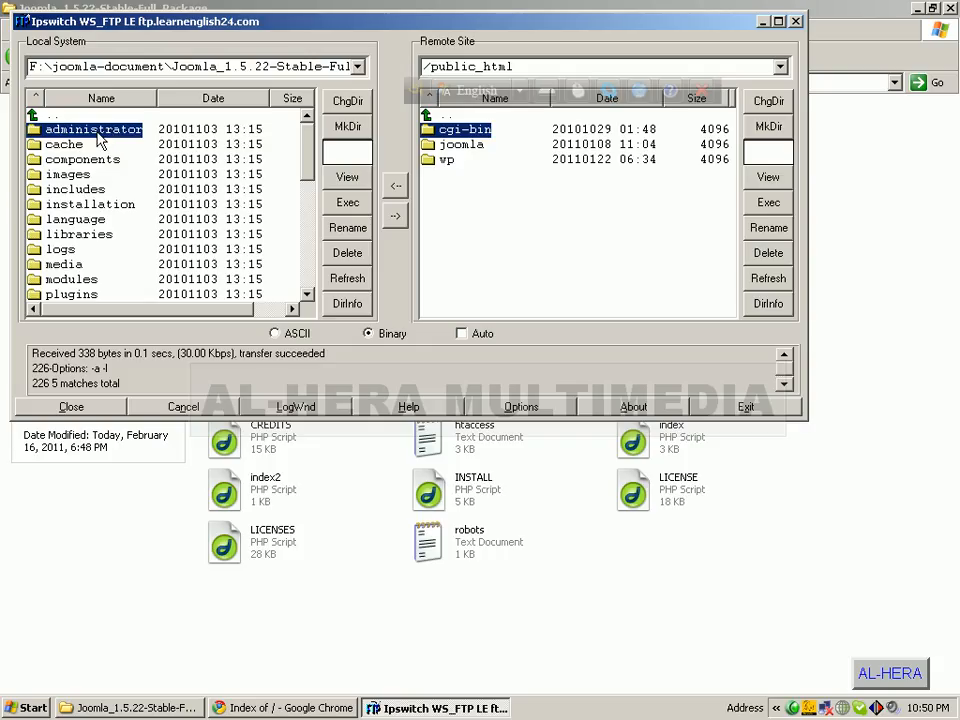
pyautogui.keyDown('ctrl'); pyautogui.click(65, 148); pyautogui.keyUp('ctrl')
pyautogui.keyDown('ctrl'); pyautogui.click(67, 162); pyautogui.keyUp('ctrl')
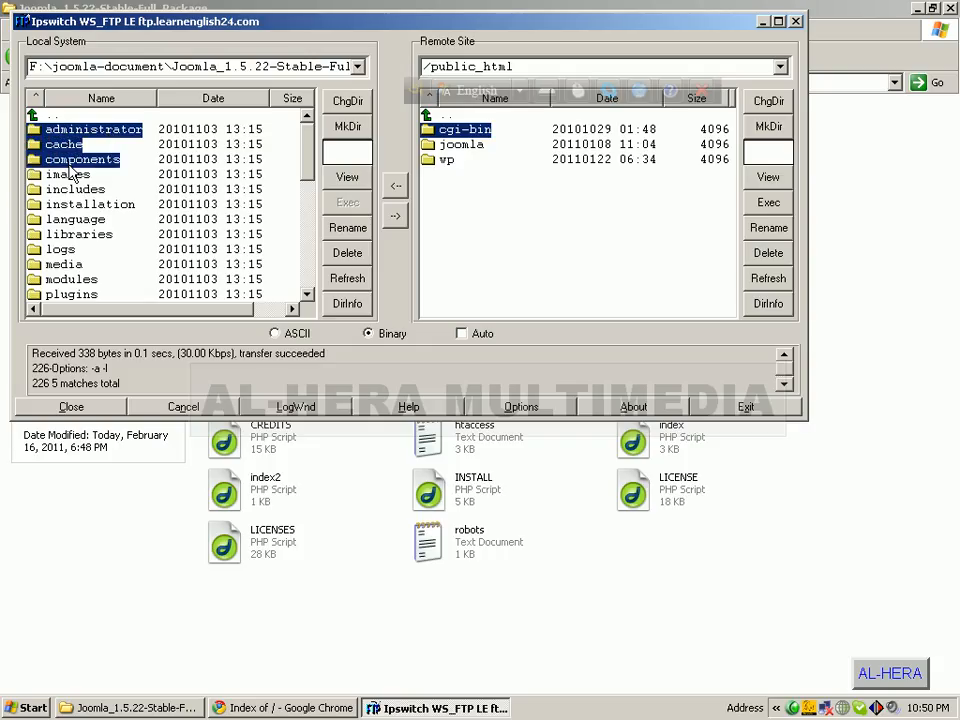
pyautogui.keyDown('ctrl'); pyautogui.click(70, 177); pyautogui.keyUp('ctrl')
pyautogui.keyDown('ctrl'); pyautogui.click(73, 192); pyautogui.keyUp('ctrl')
pyautogui.keyDown('ctrl'); pyautogui.click(73, 205); pyautogui.keyUp('ctrl')
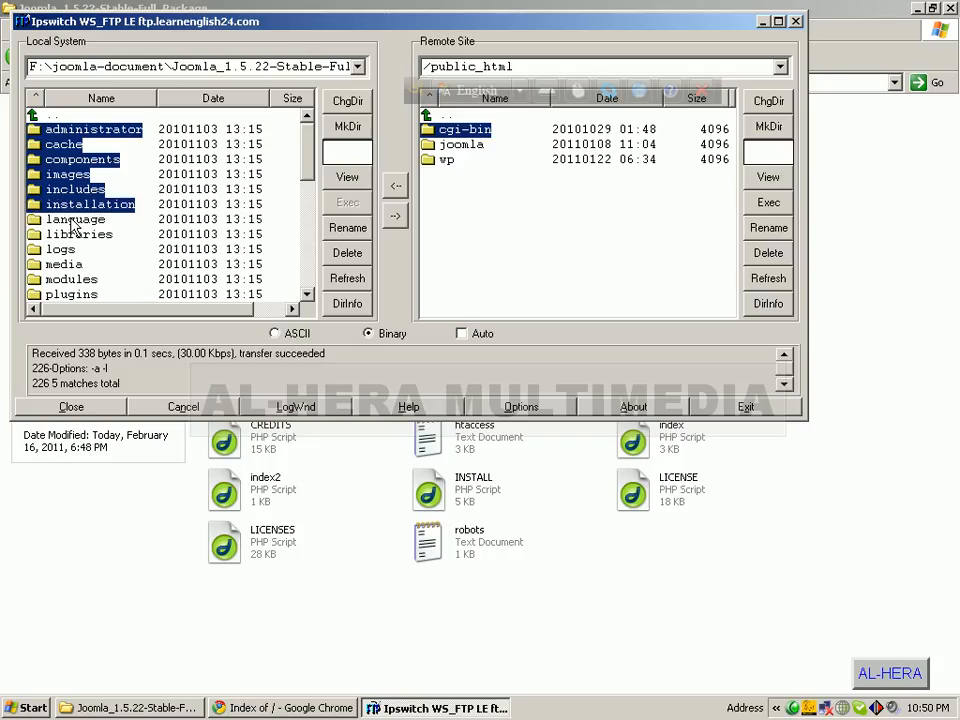
pyautogui.keyDown('ctrl'); pyautogui.click(60, 220); pyautogui.keyUp('ctrl')
pyautogui.keyDown('ctrl'); pyautogui.click(63, 235); pyautogui.keyUp('ctrl')
pyautogui.keyDown('ctrl'); pyautogui.click(62, 250); pyautogui.keyUp('ctrl')
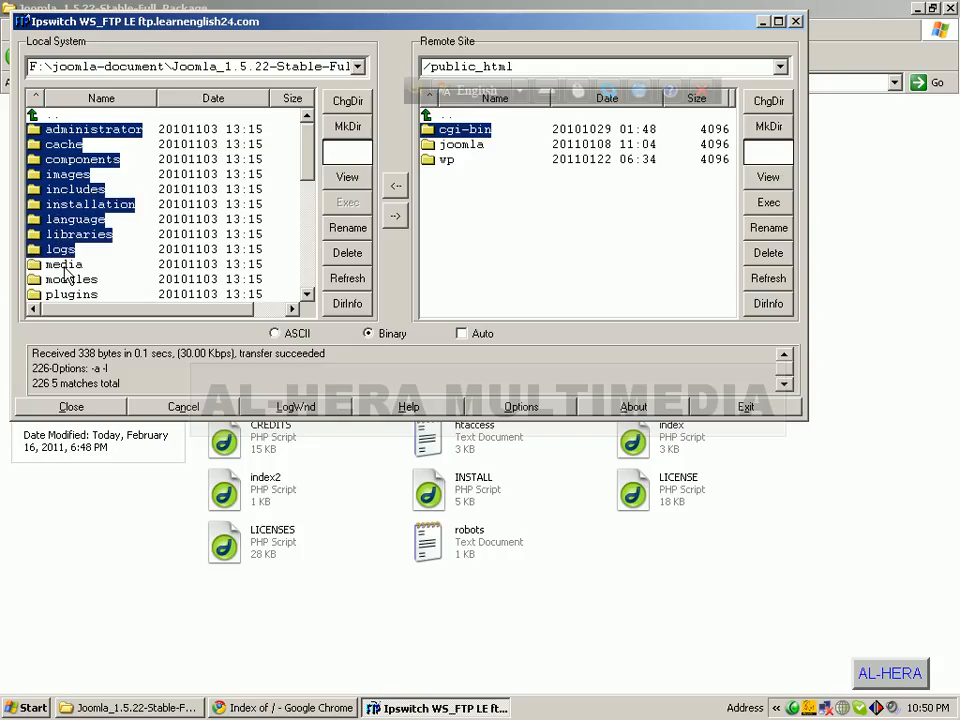
pyautogui.keyDown('ctrl'); pyautogui.click(68, 265); pyautogui.keyUp('ctrl')
pyautogui.keyDown('ctrl'); pyautogui.click(72, 280); pyautogui.keyUp('ctrl')
pyautogui.keyDown('ctrl'); pyautogui.click(72, 294); pyautogui.keyUp('ctrl')
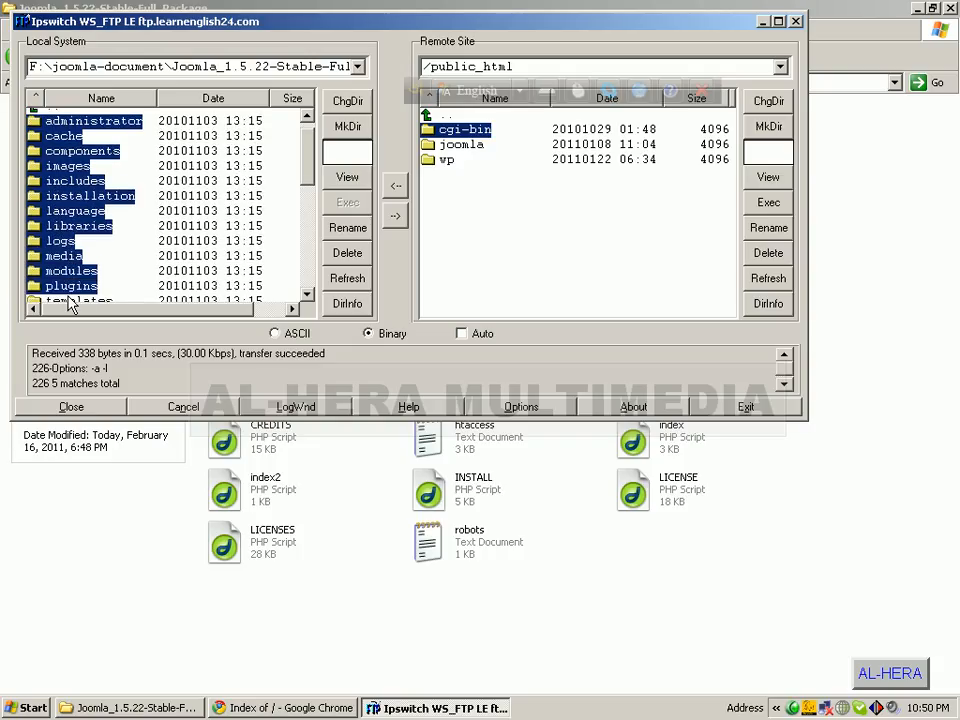
pyautogui.keyDown('ctrl'); pyautogui.click(84, 296); pyautogui.keyUp('ctrl')
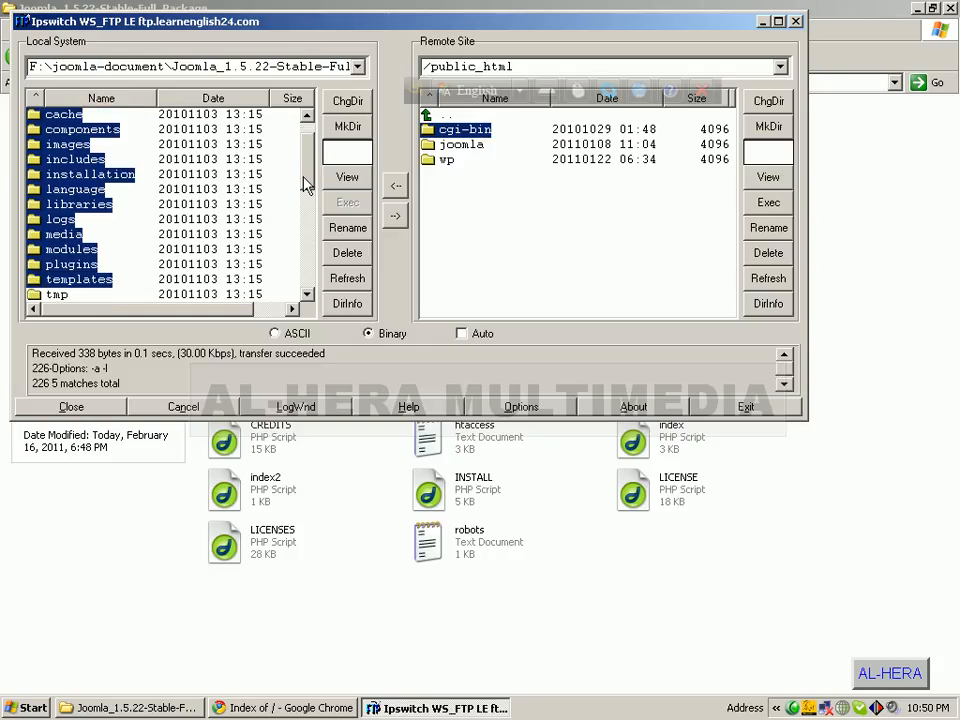
pyautogui.moveTo(310, 182); pyautogui.dragTo(313, 210)
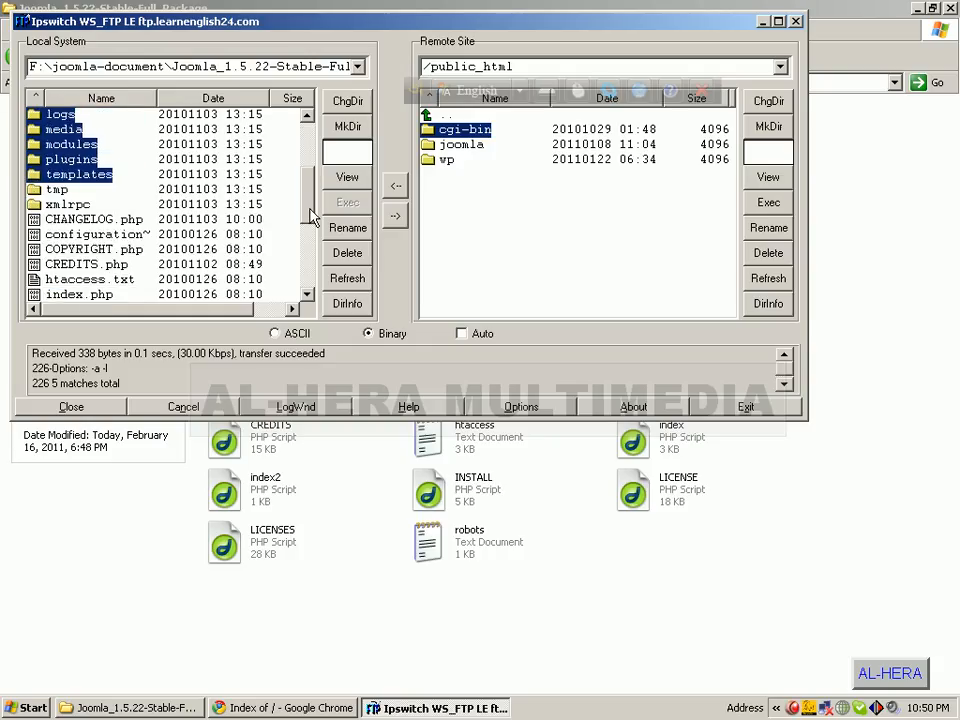
pyautogui.keyDown('ctrl'); pyautogui.click(57, 190); pyautogui.keyUp('ctrl')
pyautogui.keyDown('ctrl'); pyautogui.click(60, 204); pyautogui.keyUp('ctrl')
# - Add all the package's root files, from CHANGELOG.php through robots.txt, to the local selection, leaving out the drive entries
pyautogui.keyDown('ctrl'); pyautogui.click(64, 219); pyautogui.keyUp('ctrl')
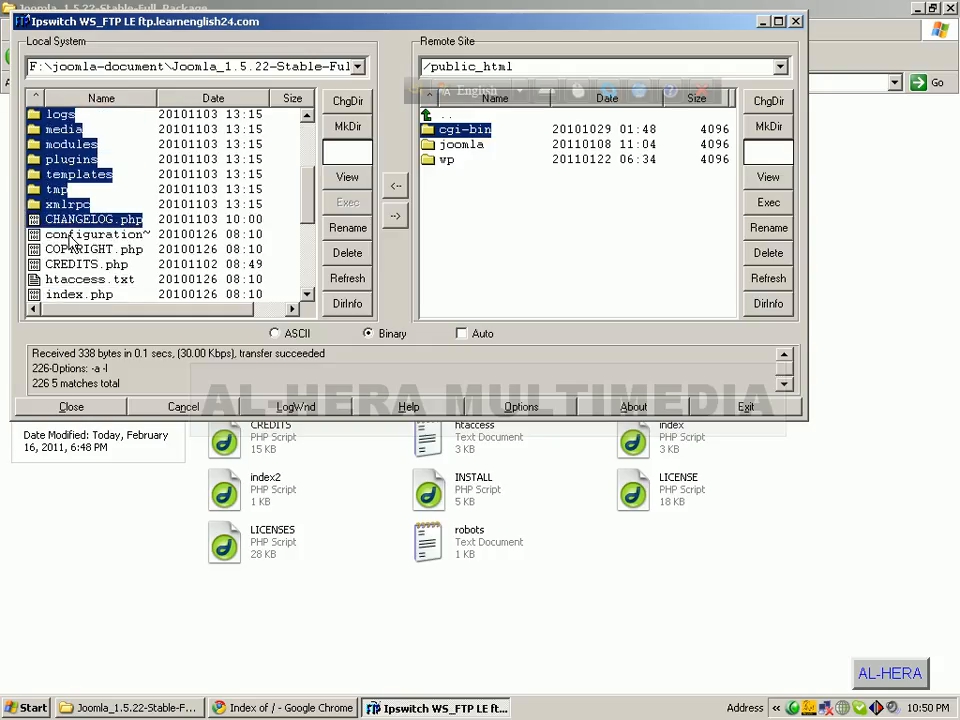
pyautogui.keyDown('ctrl'); pyautogui.click(68, 234); pyautogui.keyUp('ctrl')
pyautogui.keyDown('ctrl'); pyautogui.click(72, 250); pyautogui.keyUp('ctrl')
pyautogui.keyDown('ctrl'); pyautogui.click(74, 265); pyautogui.keyUp('ctrl')
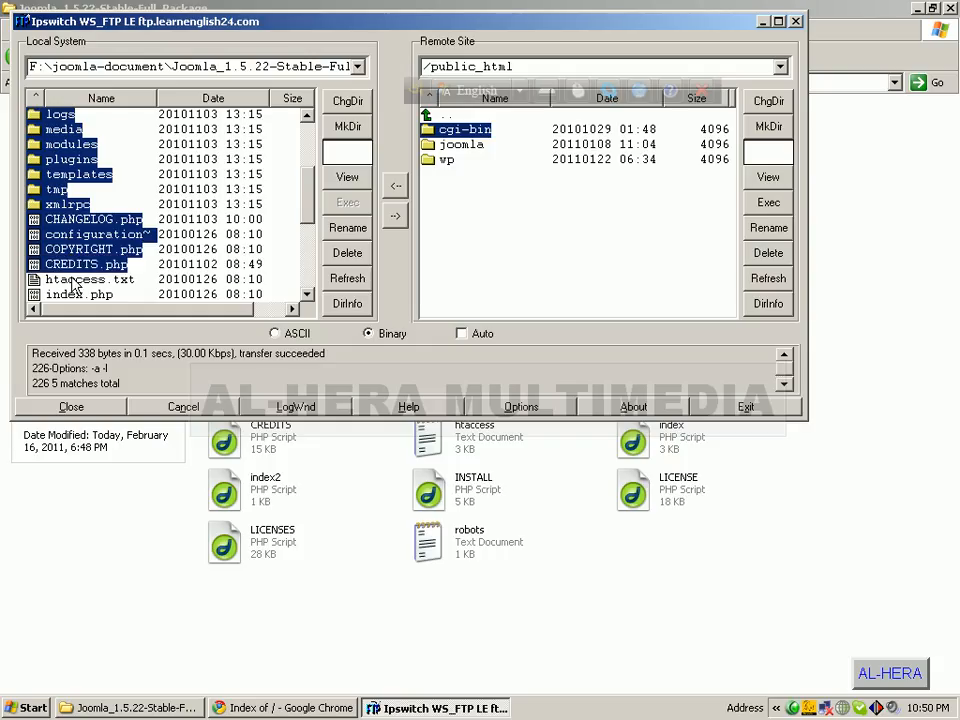
pyautogui.keyDown('ctrl'); pyautogui.click(76, 280); pyautogui.keyUp('ctrl')
pyautogui.keyDown('ctrl'); pyautogui.click(75, 296); pyautogui.keyUp('ctrl')
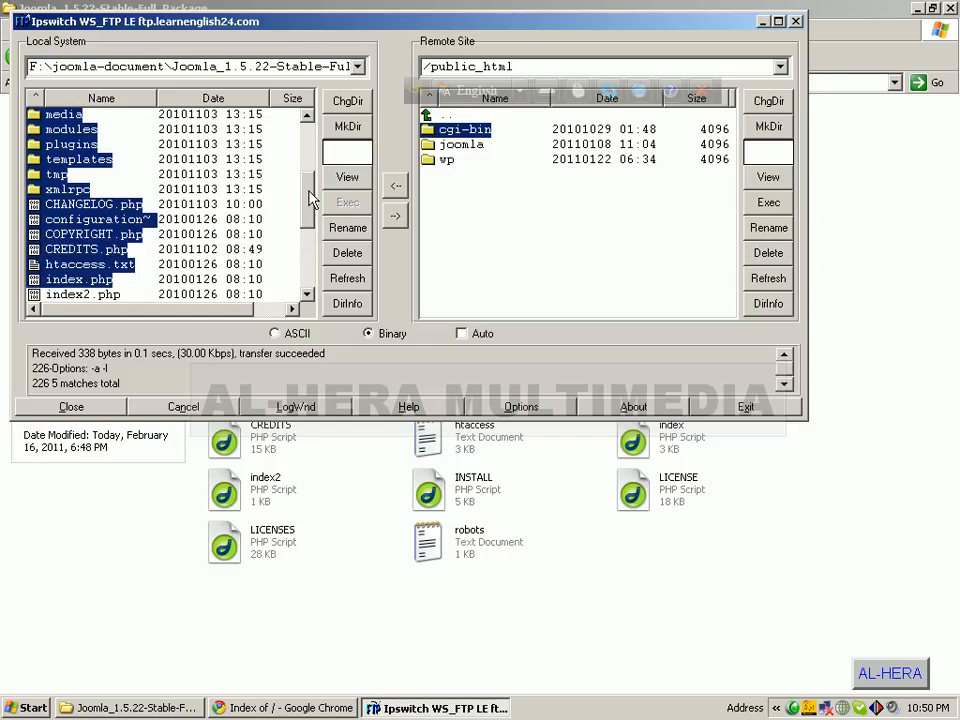
pyautogui.moveTo(310, 192); pyautogui.dragTo(305, 238)
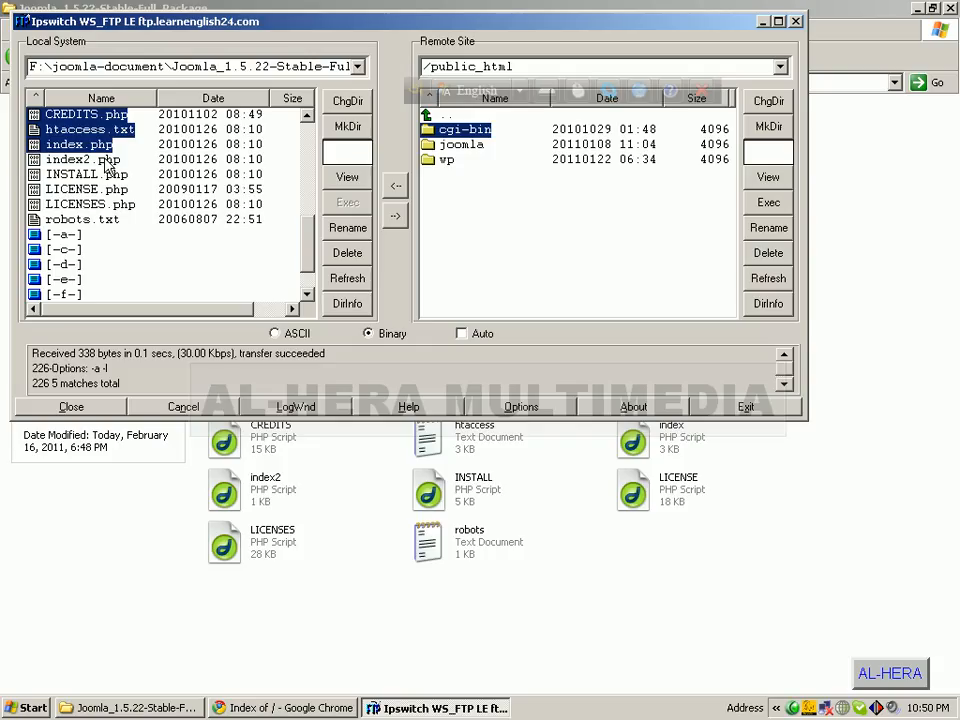
pyautogui.keyDown('ctrl'); pyautogui.click(108, 160); pyautogui.keyUp('ctrl')
pyautogui.keyDown('ctrl'); pyautogui.click(97, 176); pyautogui.keyUp('ctrl')
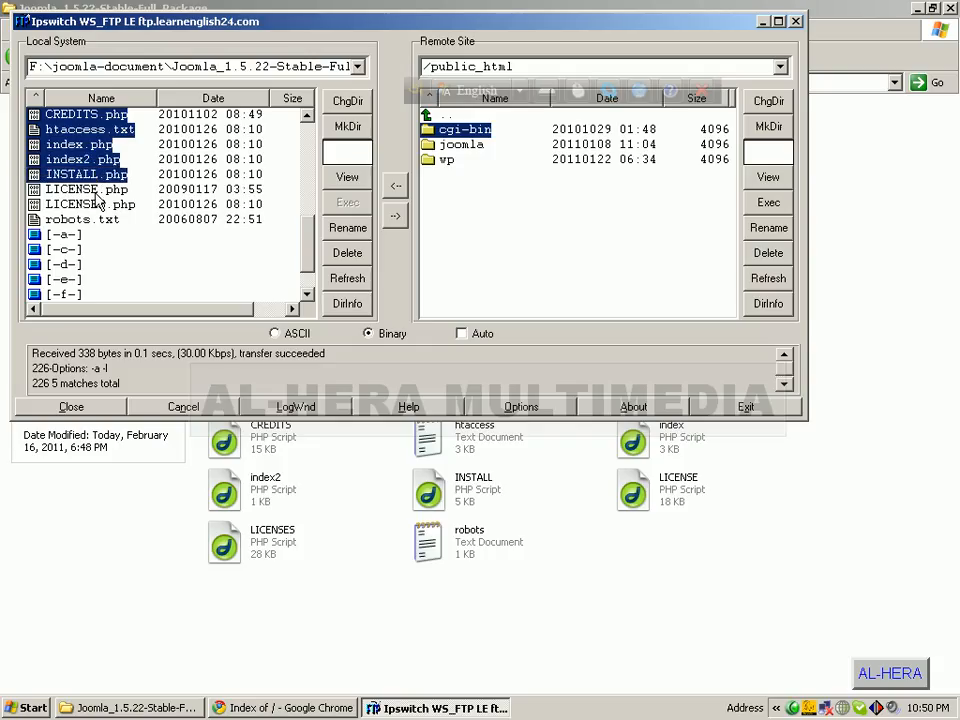
pyautogui.keyDown('ctrl'); pyautogui.click(97, 190); pyautogui.keyUp('ctrl')
pyautogui.keyDown('ctrl'); pyautogui.click(99, 205); pyautogui.keyUp('ctrl')
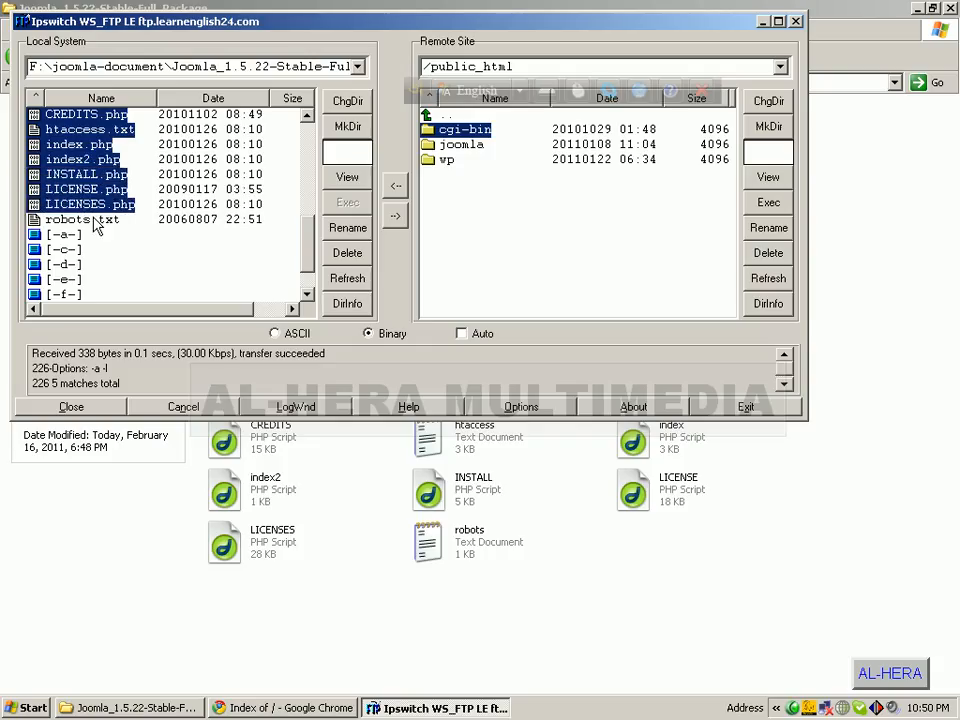
pyautogui.keyDown('ctrl'); pyautogui.click(98, 220); pyautogui.keyUp('ctrl')
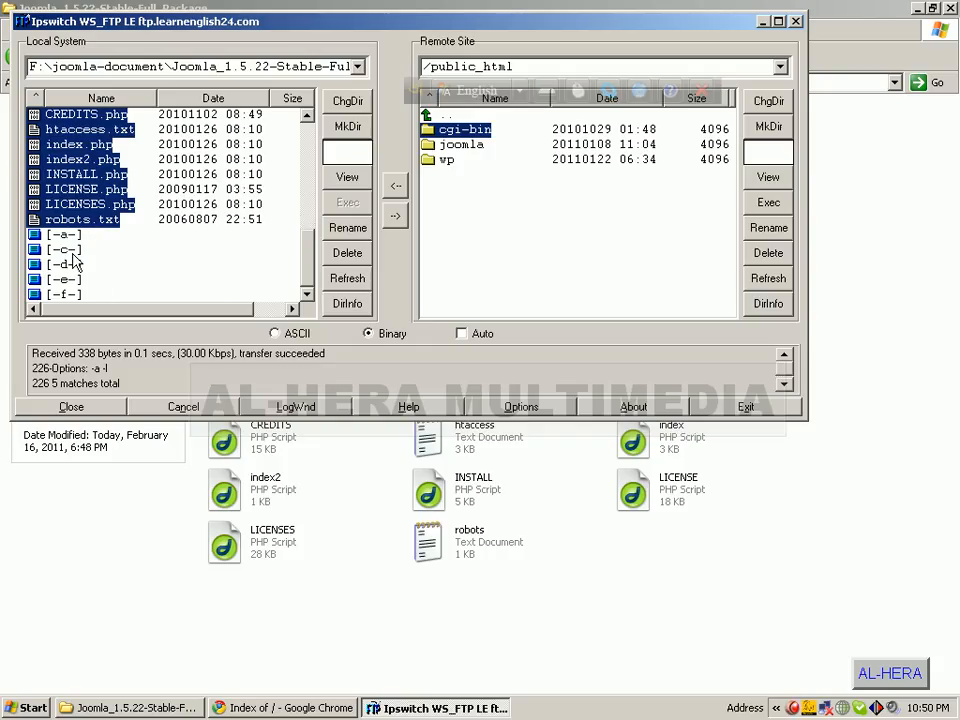
pyautogui.scroll(-1, 73, 264)
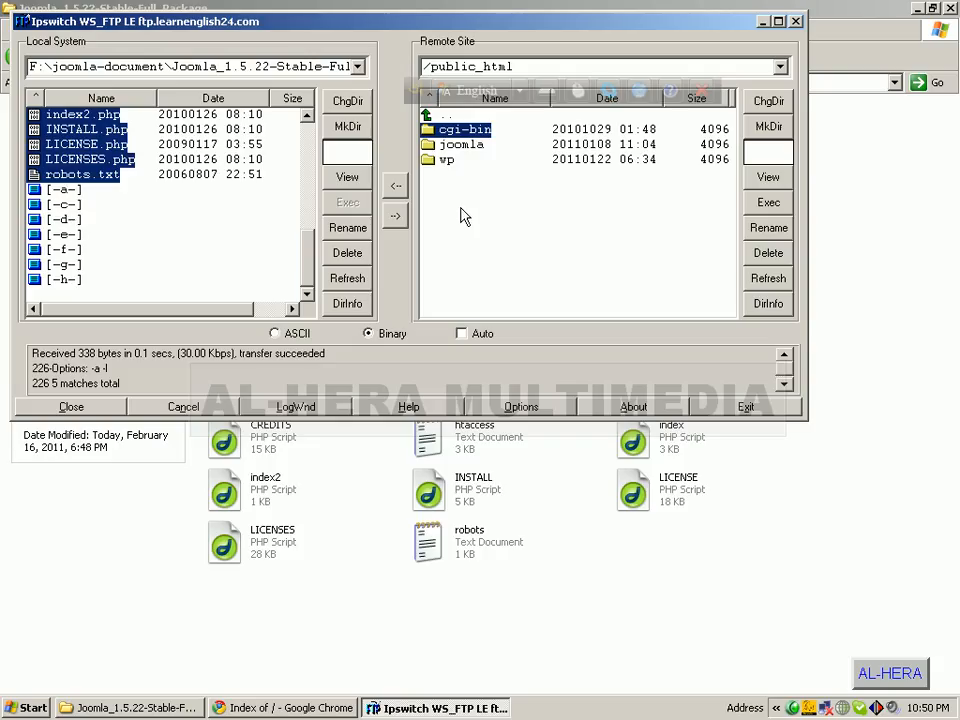
# - Refresh the remote listing and upload the selected Joomla folders and files to /public_html, agreeing to transfer the folders with their contents
pyautogui.click(768, 279)
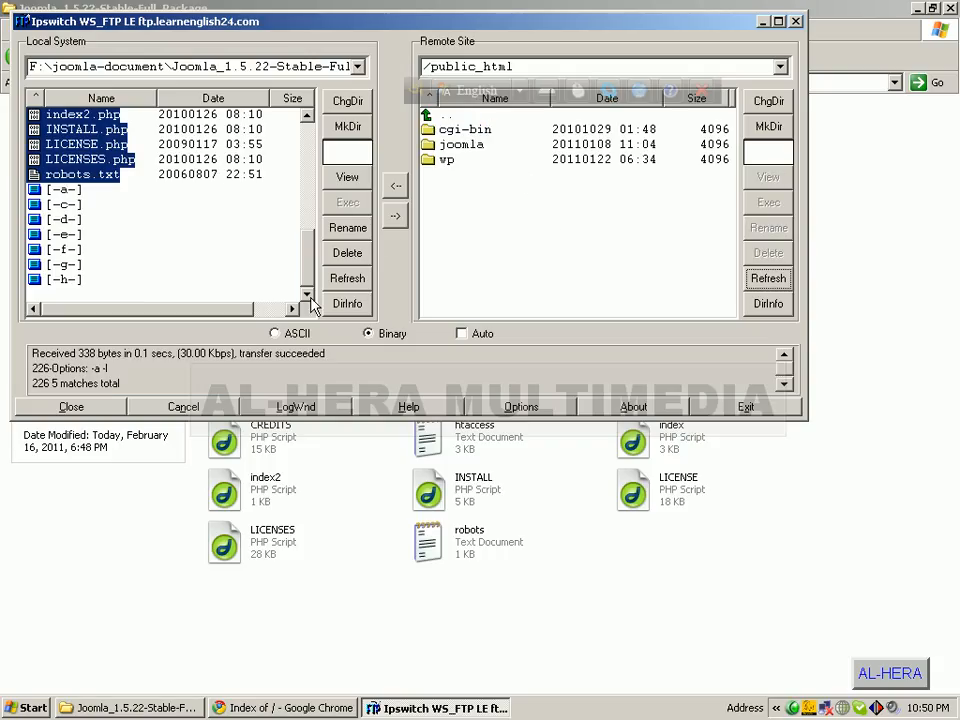
pyautogui.moveTo(306, 274); pyautogui.dragTo(310, 172)
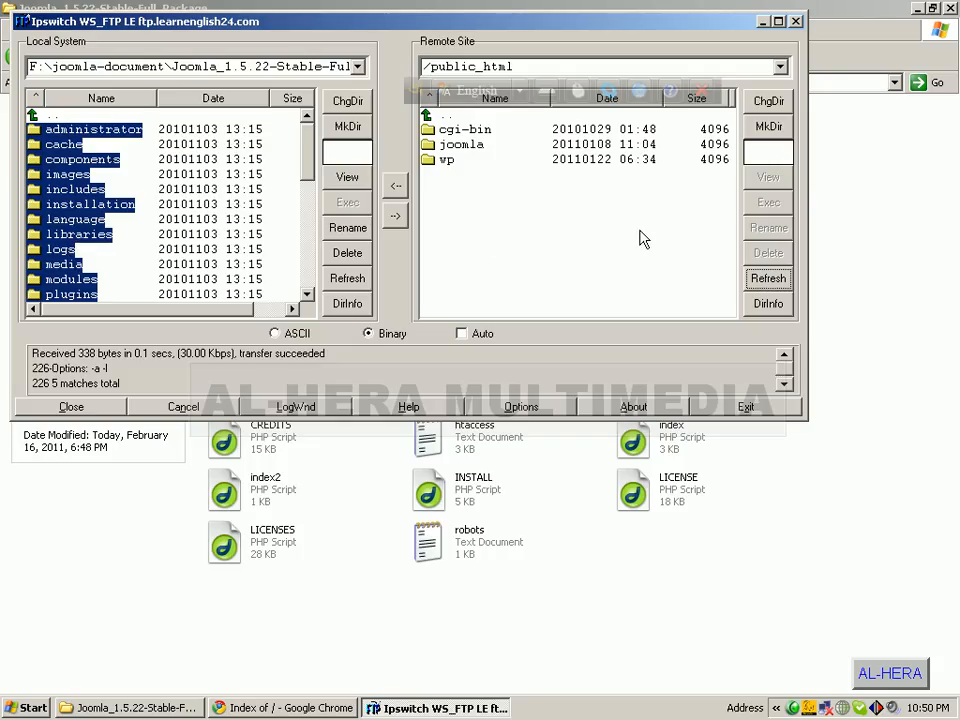
pyautogui.click(396, 217)
pyautogui.moveTo(428, 328); pyautogui.dragTo(425, 276)
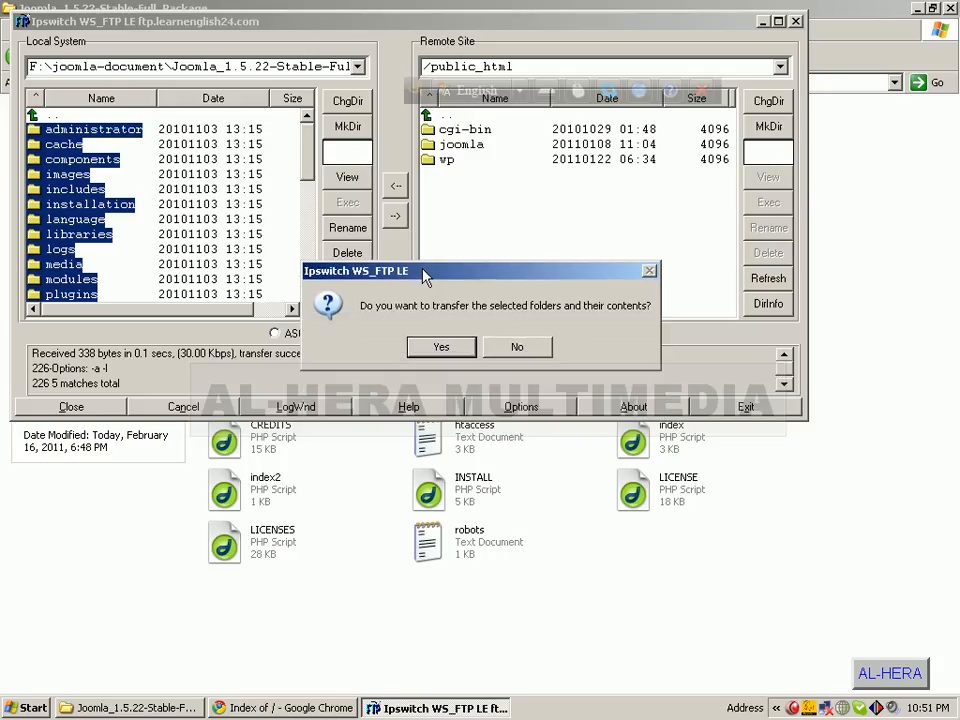
pyautogui.click(442, 347)
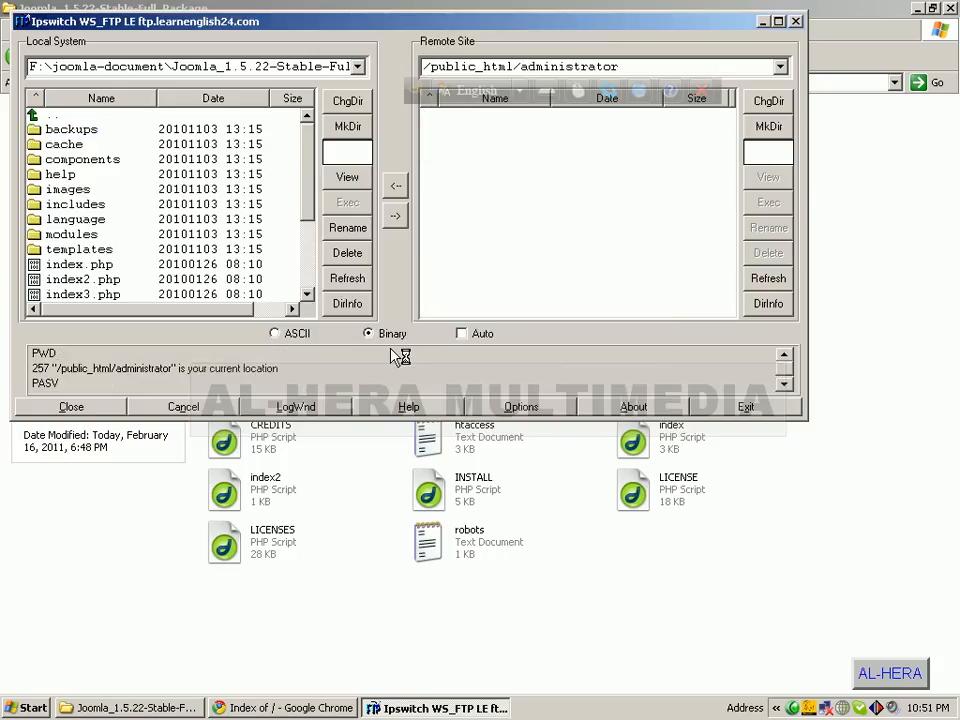